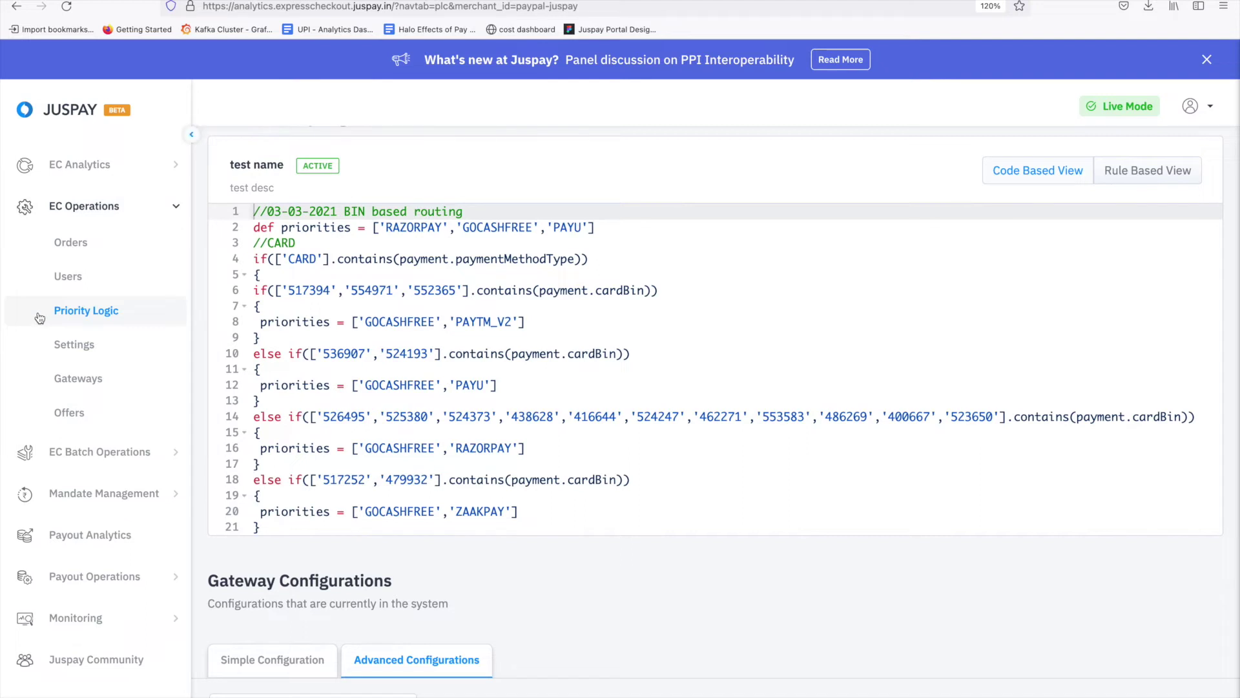
Collapse the navigation sidebar to icons and scroll down to Gateway Configurations
left_click(192, 135)
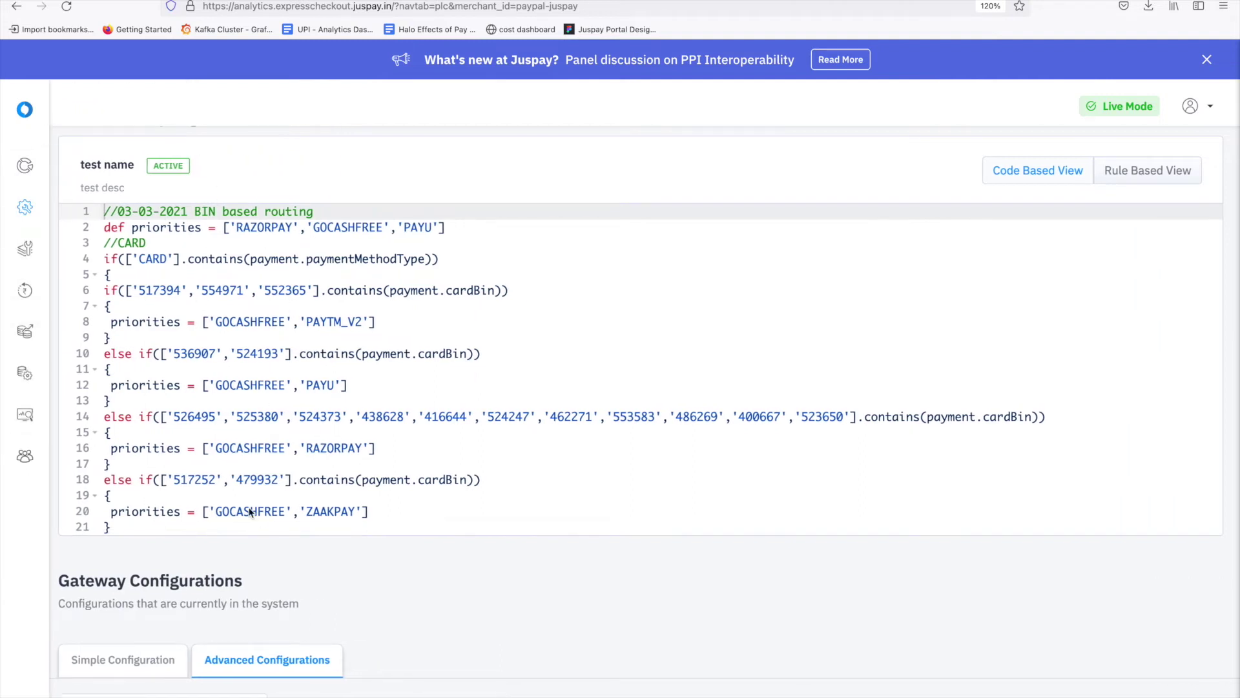
scroll(327, 512, "down", 10)
scroll(417, 677, "down", 6)
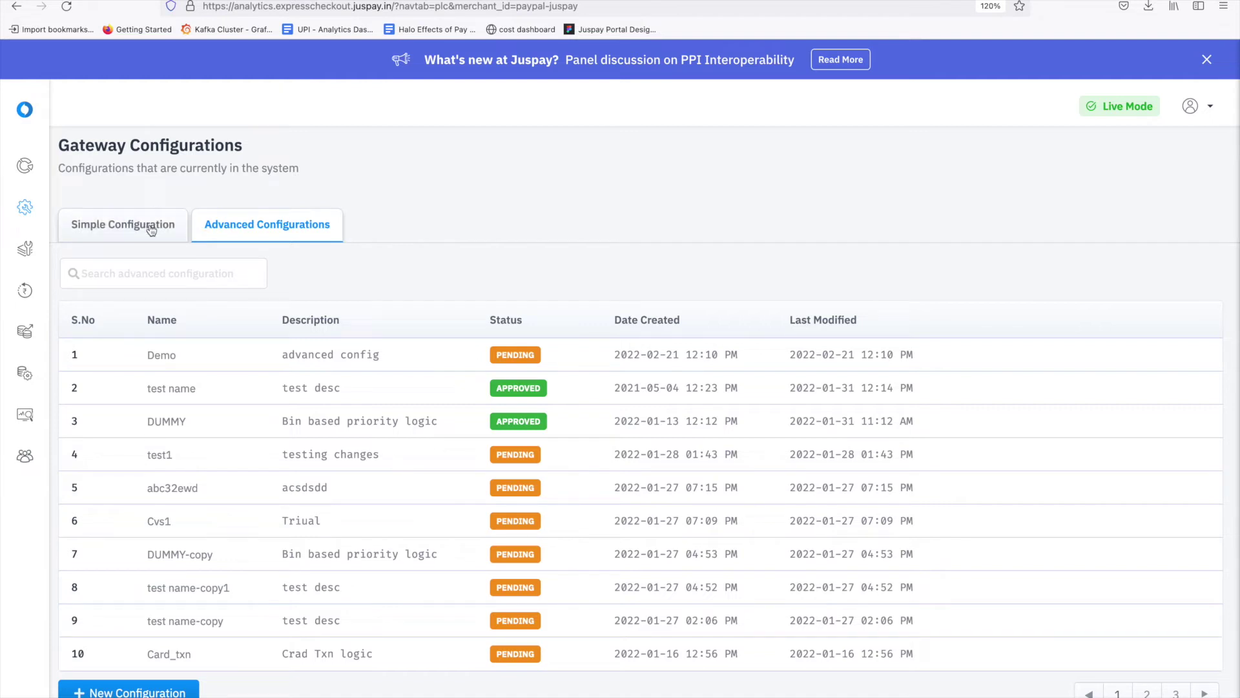
Switch Gateway Configurations to the Simple Configuration view
left_click(150, 230)
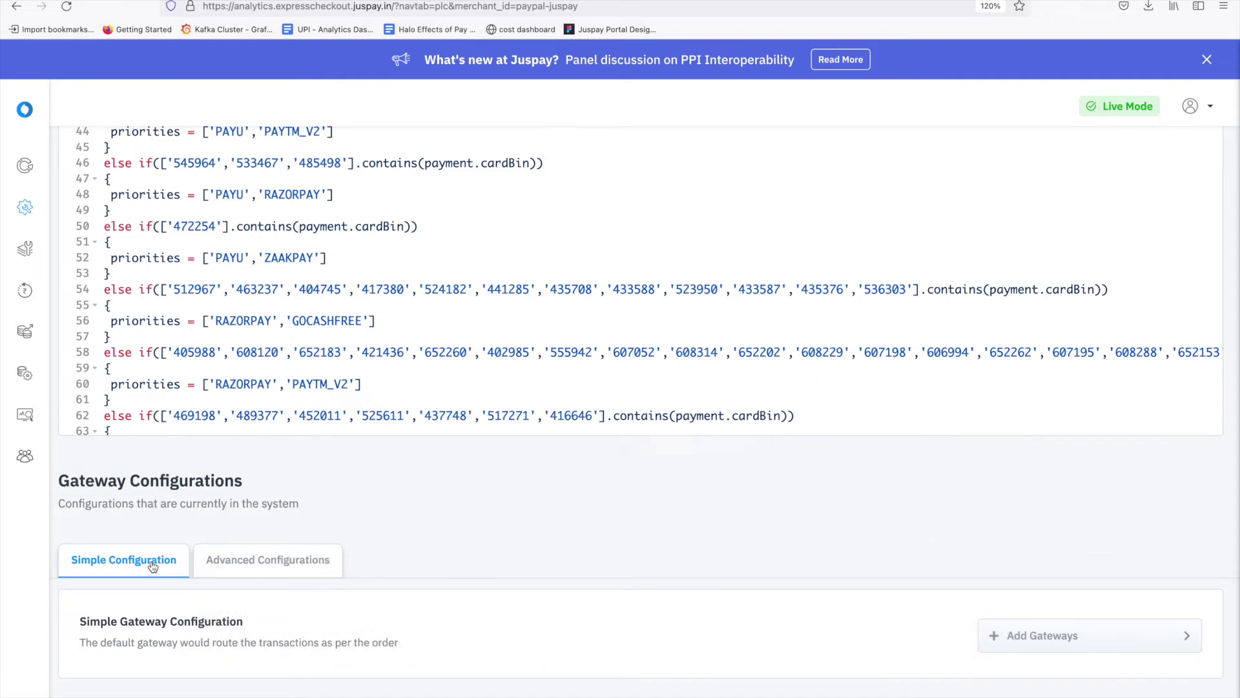
Add RAZORPAY and PAYTM_V2 to the simple configuration's gateways
left_click(1026, 638)
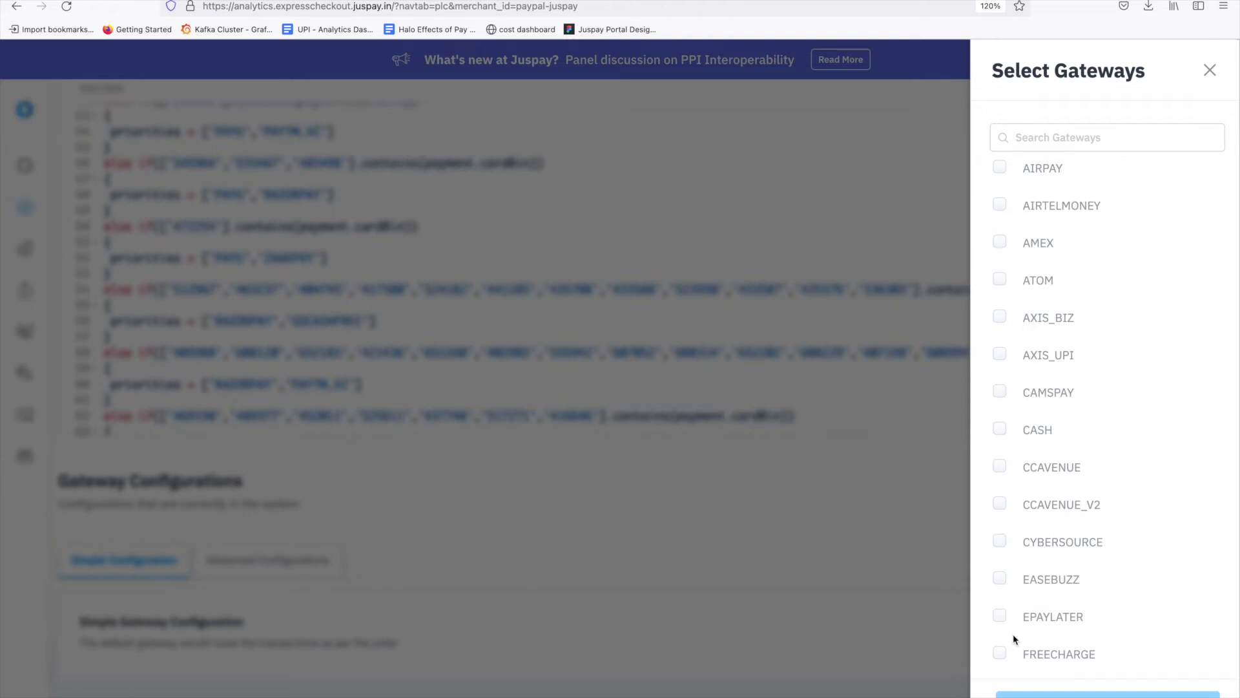
left_click(1073, 143)
type("razor")
left_click(1015, 170)
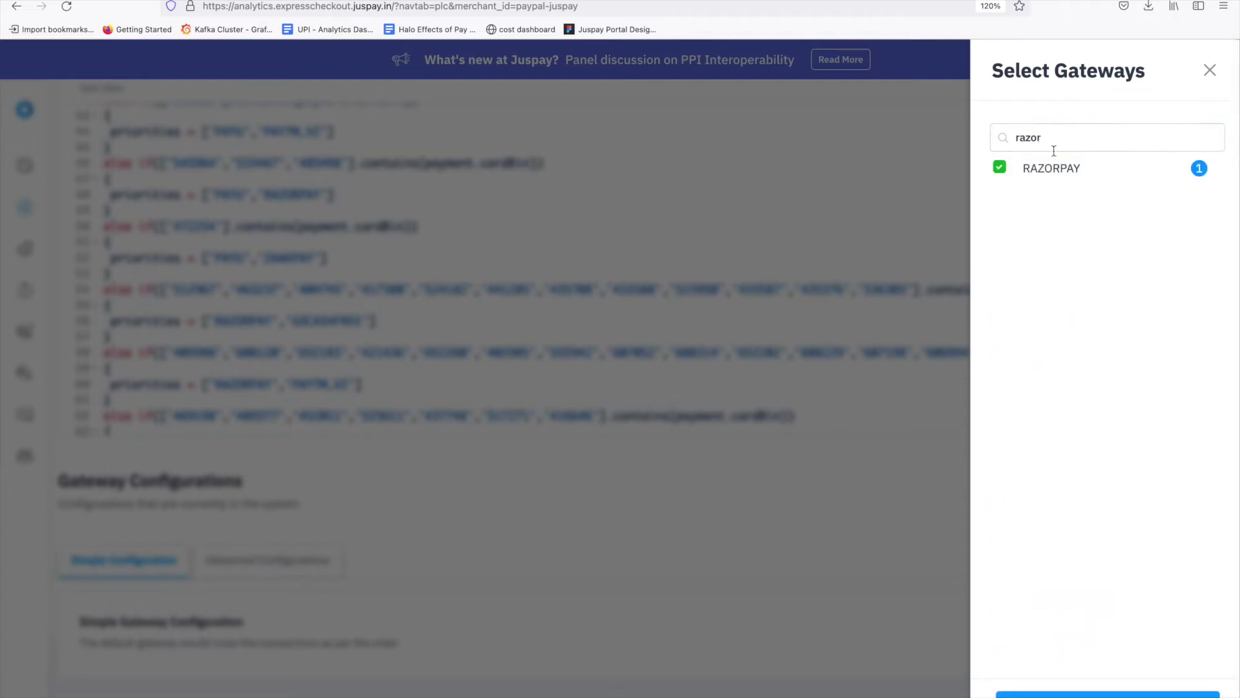
left_click(1051, 146)
key("ctrl+a")
key("BackSpace")
type("paytm")
left_click(999, 241)
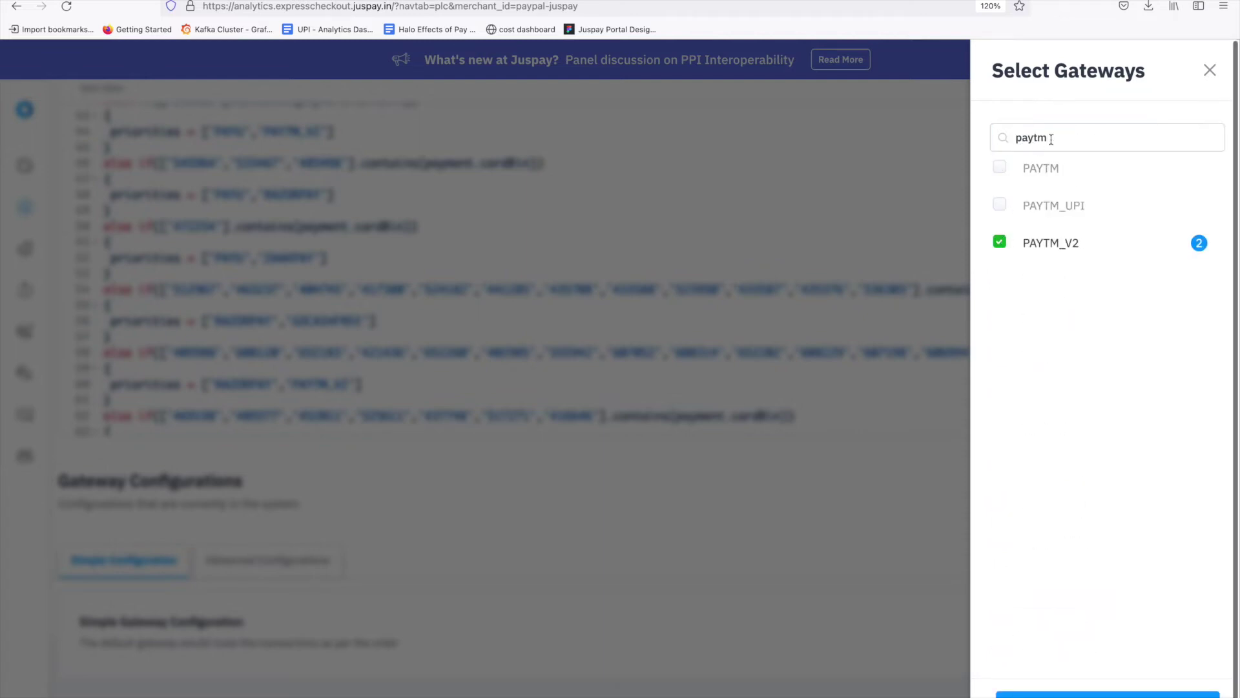
Add PAYU, then move RAZORPAY above PAYU so the order is PAYTM_V2, RAZORPAY, PAYU
key("ctrl+a")
key("BackSpace")
type("payu")
left_click(999, 169)
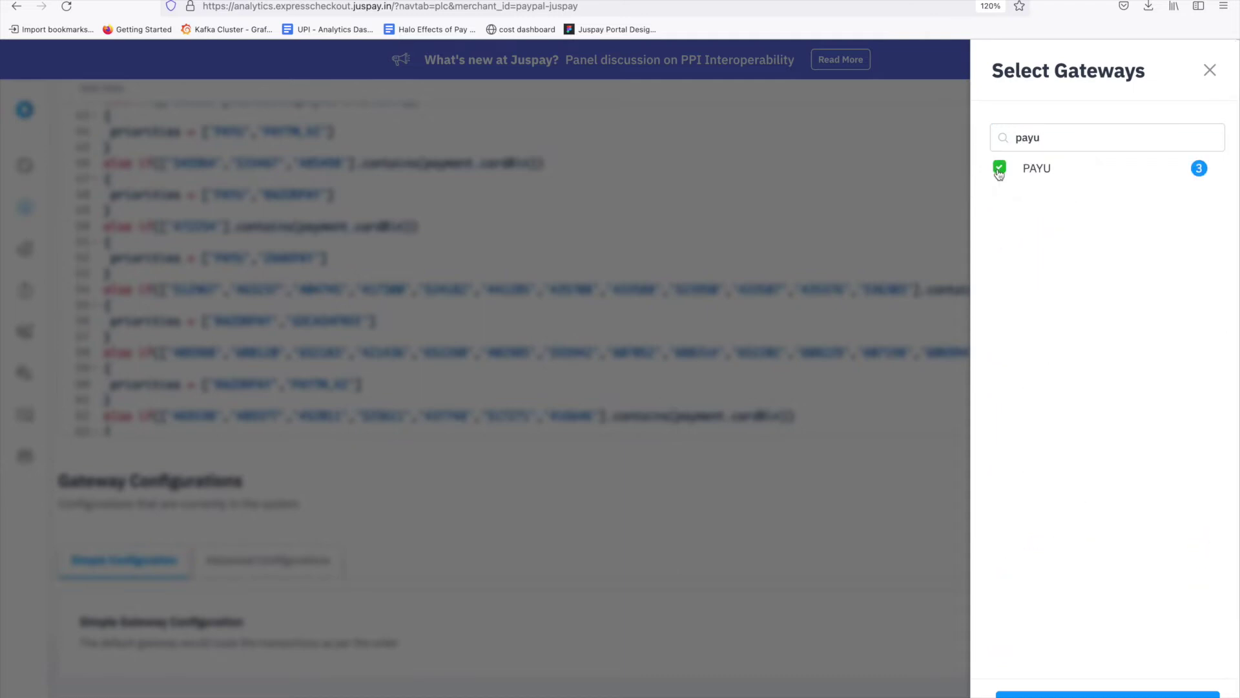
left_click(1107, 693)
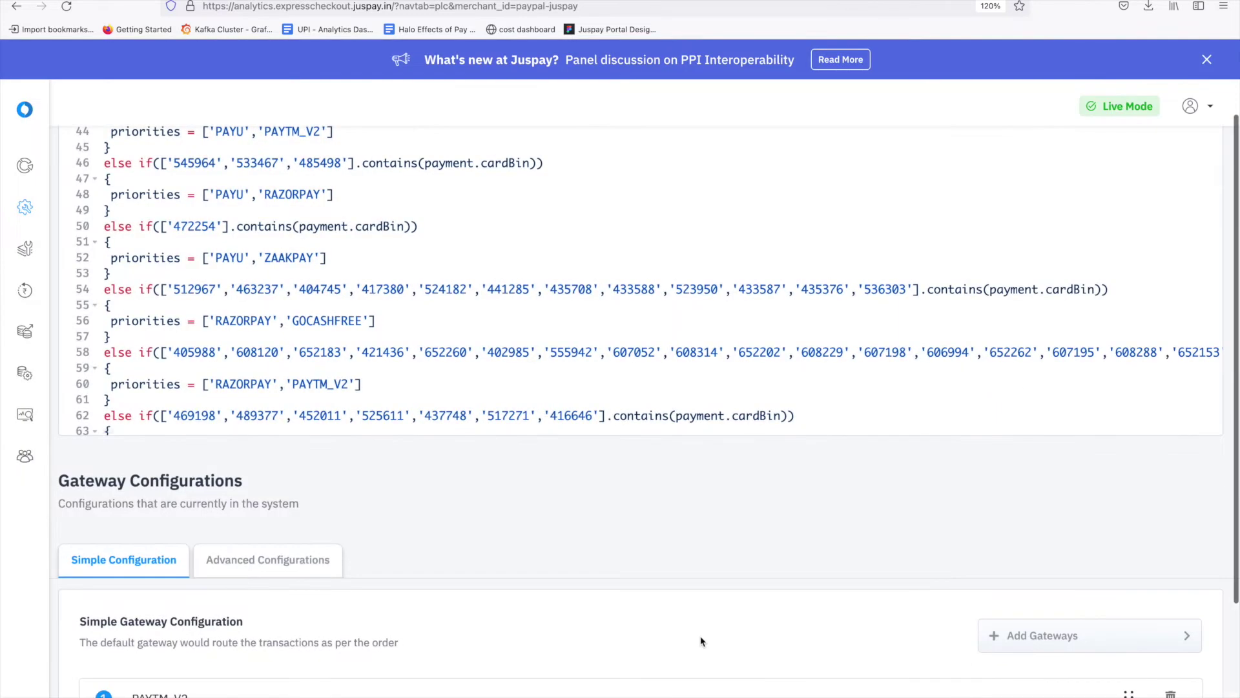
scroll(700, 641, "down", 3)
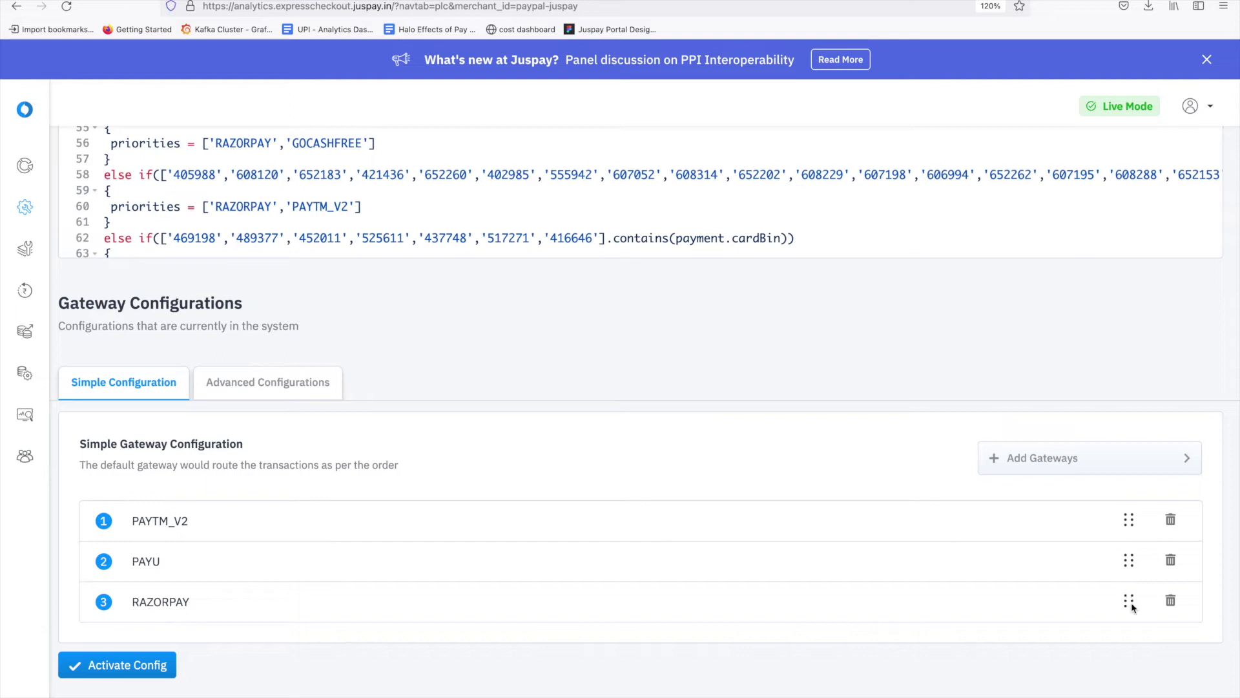
left_click_drag(1129, 601, 1135, 559)
Activate the PAYTM_V2, RAZORPAY, PAYU simple configuration and dismiss the unchanged-logic warning
left_click(149, 674)
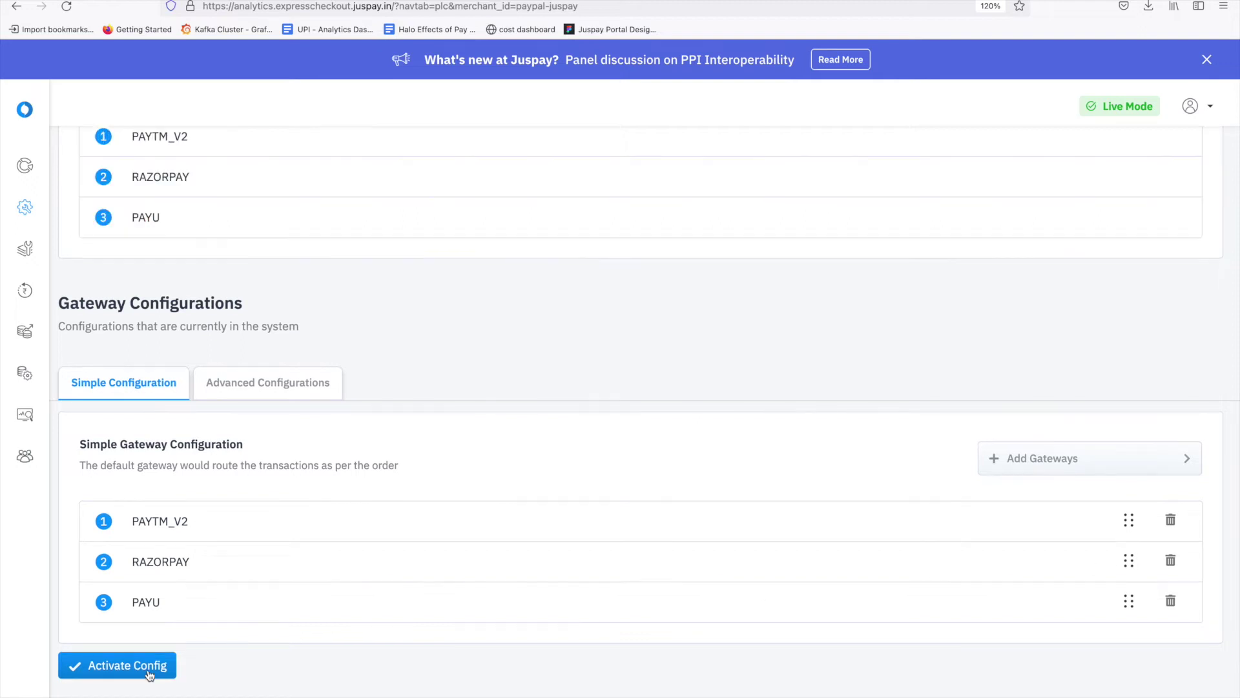
left_click(149, 674)
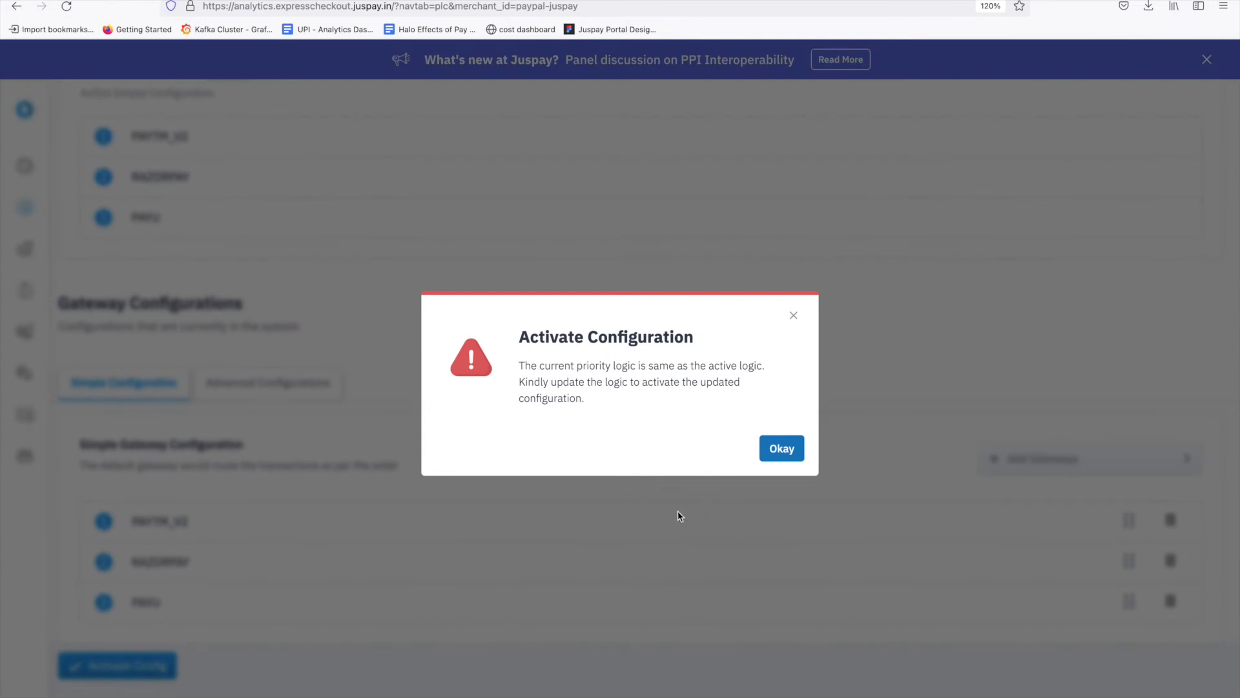
left_click(776, 450)
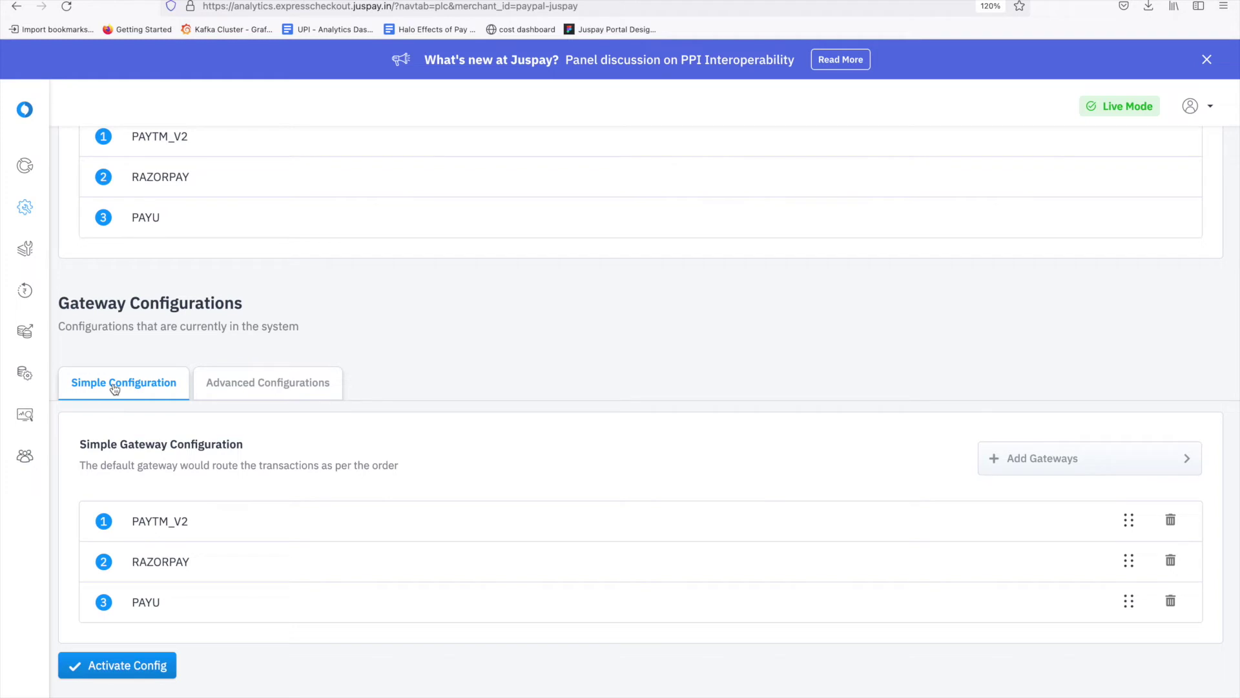
Go to the Advanced Configurations list and scroll through its ten configurations
left_click(218, 384)
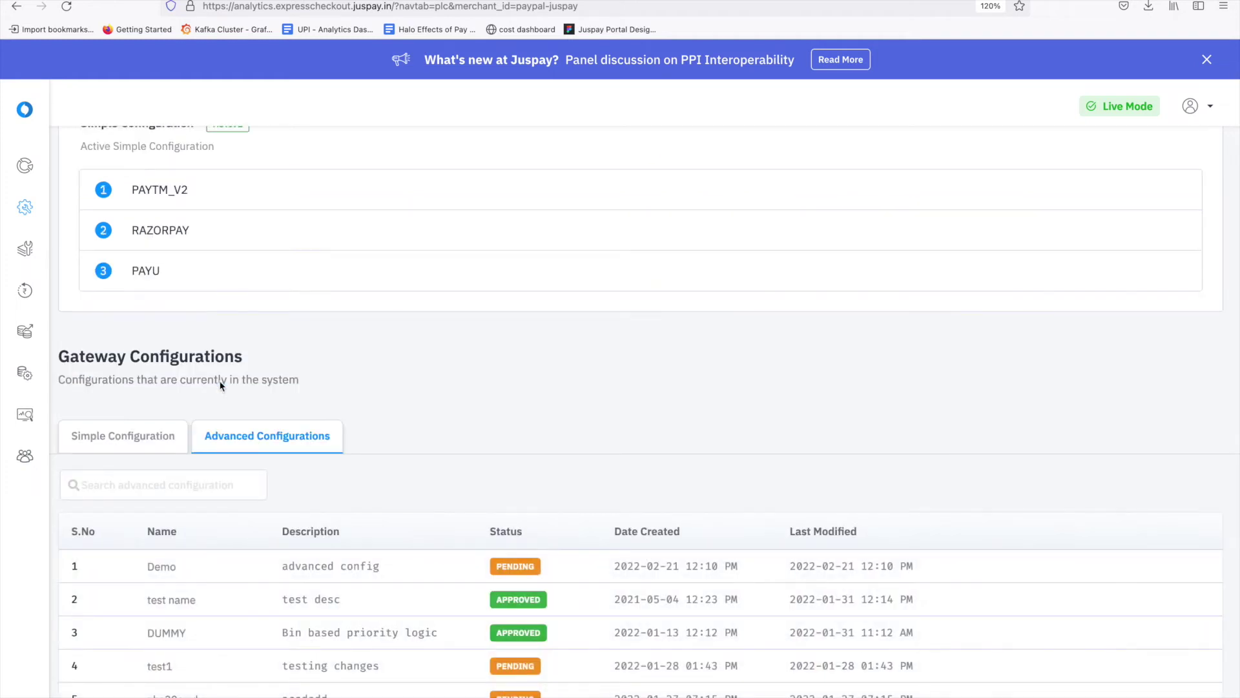
scroll(440, 413, "down", 2)
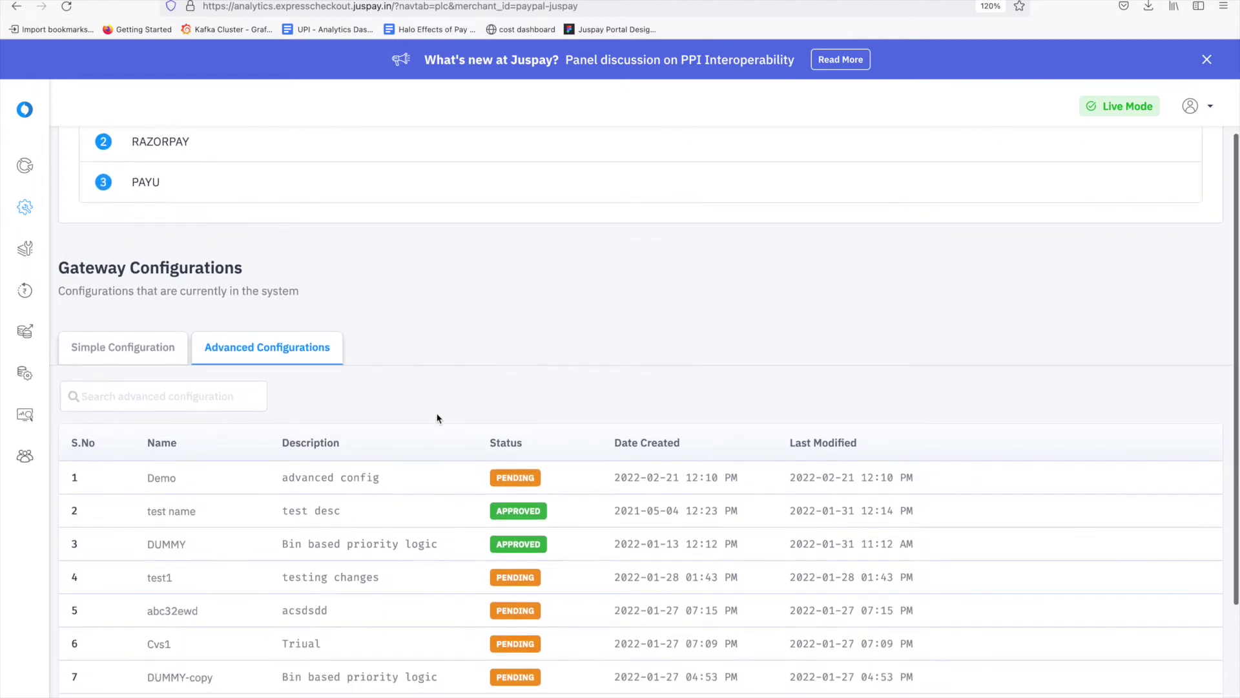
scroll(437, 418, "down", 2)
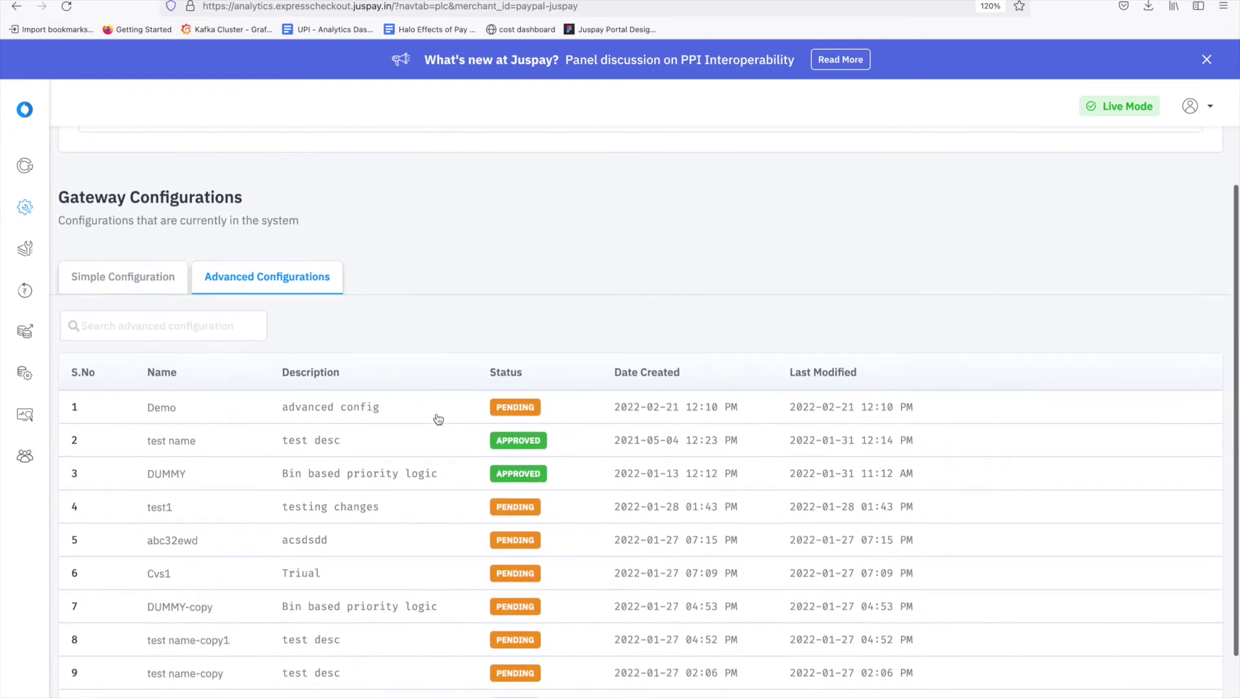
scroll(438, 418, "down", 1)
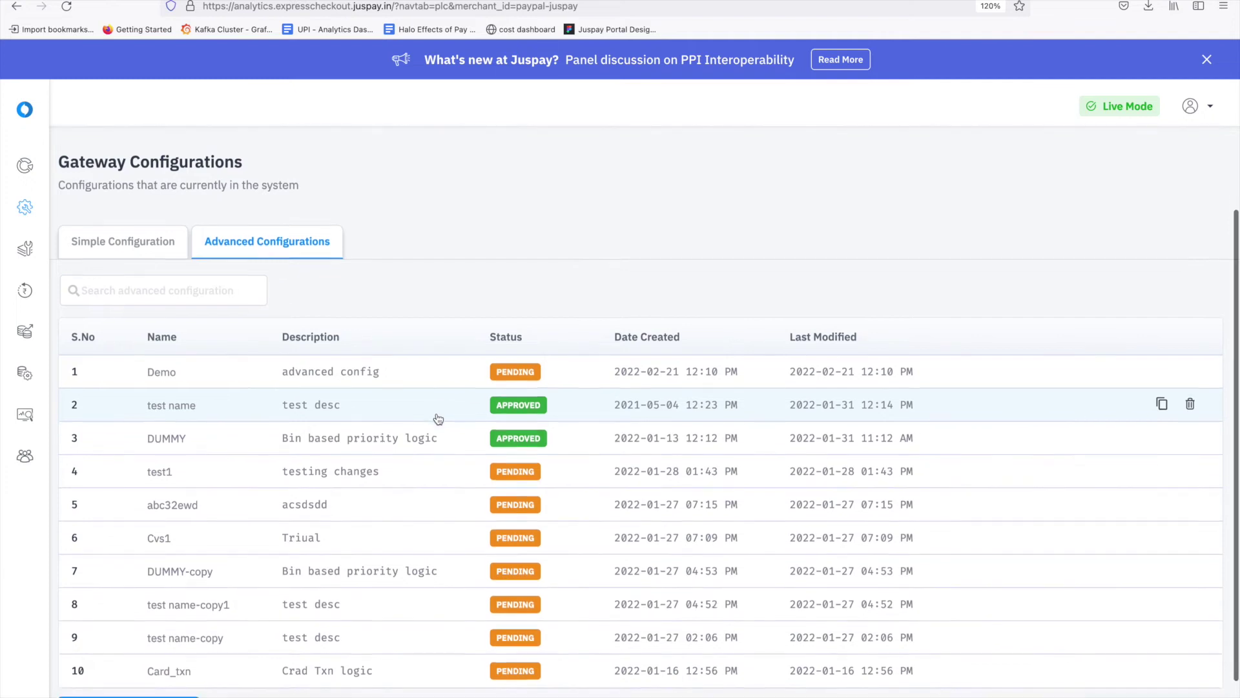
scroll(438, 418, "down", 1)
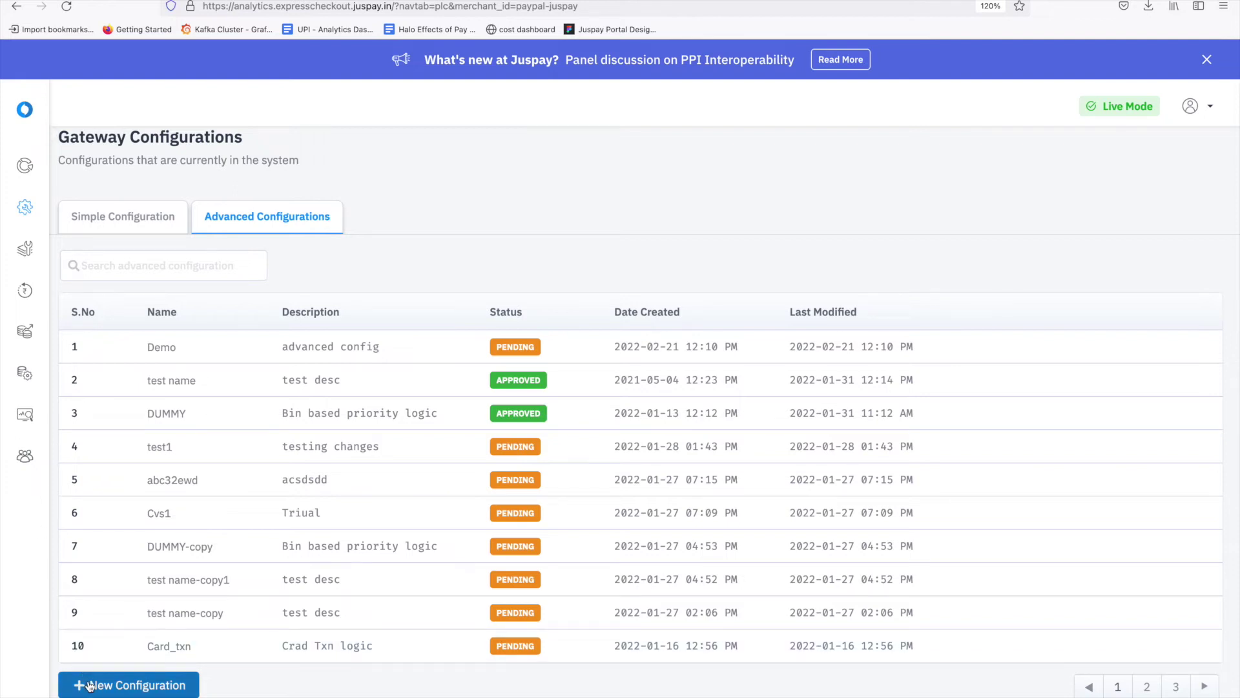
Create a new configuration named 'Rule based UI' with description 'Demo' and continue
left_click(90, 686)
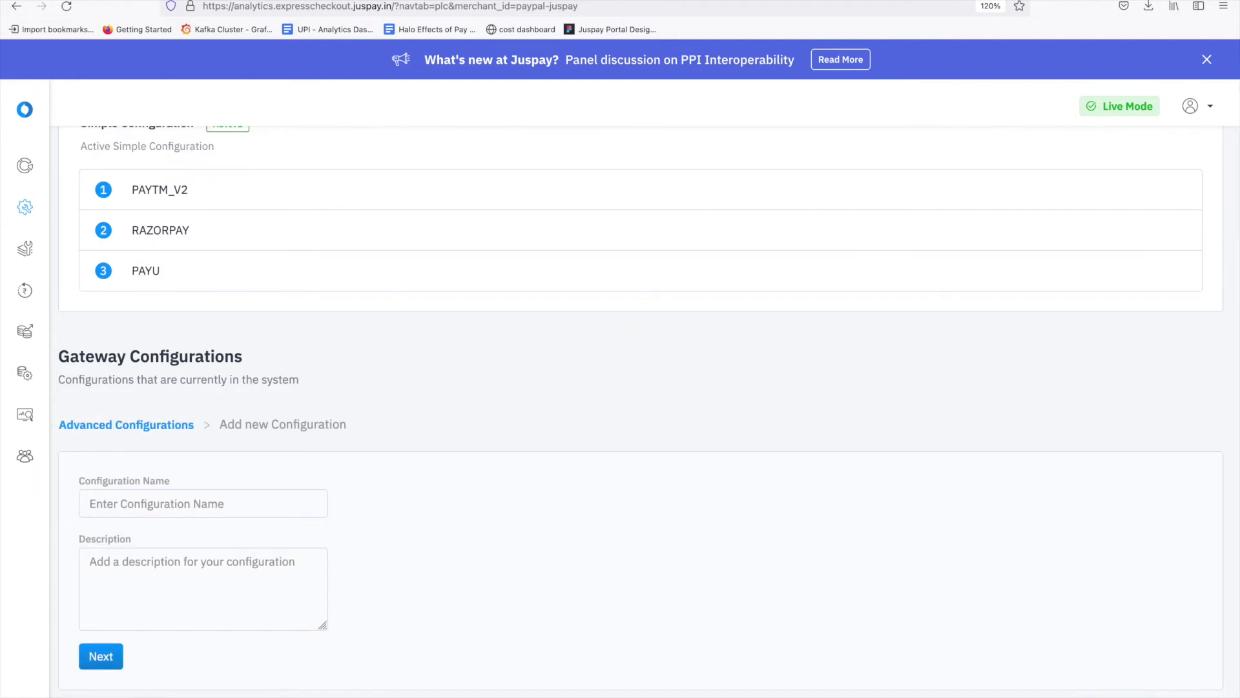
left_click(165, 513)
type("Rule based UI")
left_click(158, 572)
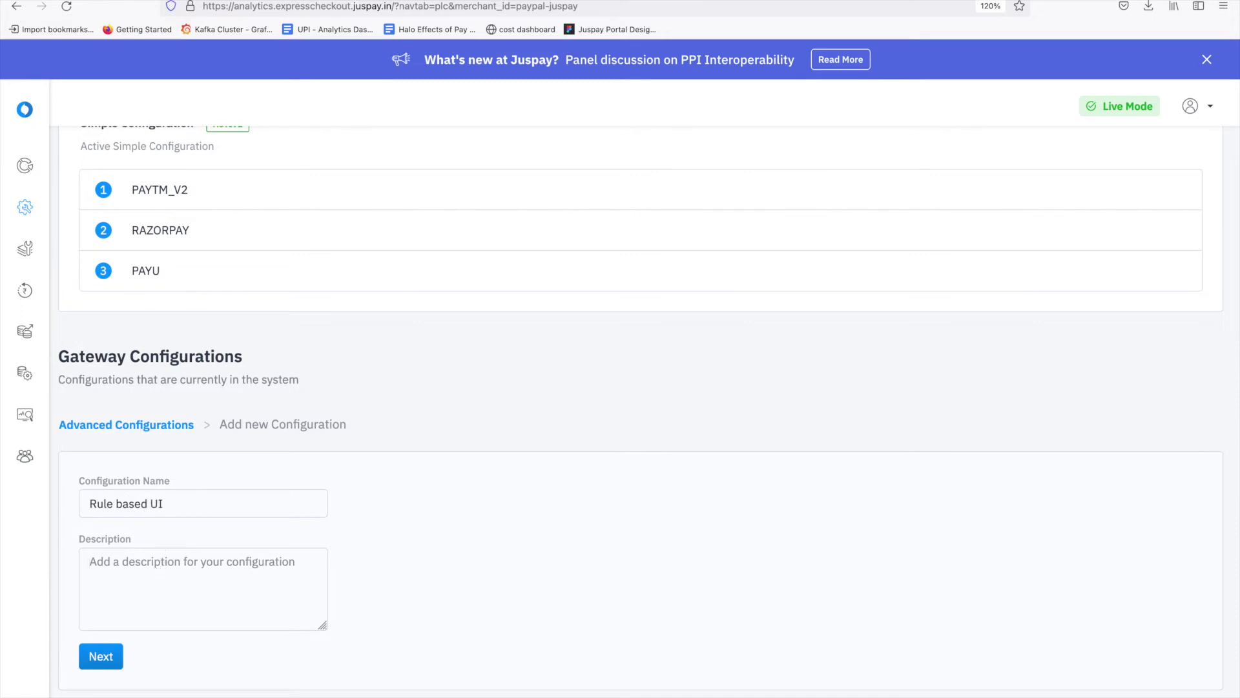
type("Demo")
left_click(103, 657)
scroll(314, 537, "down", 3)
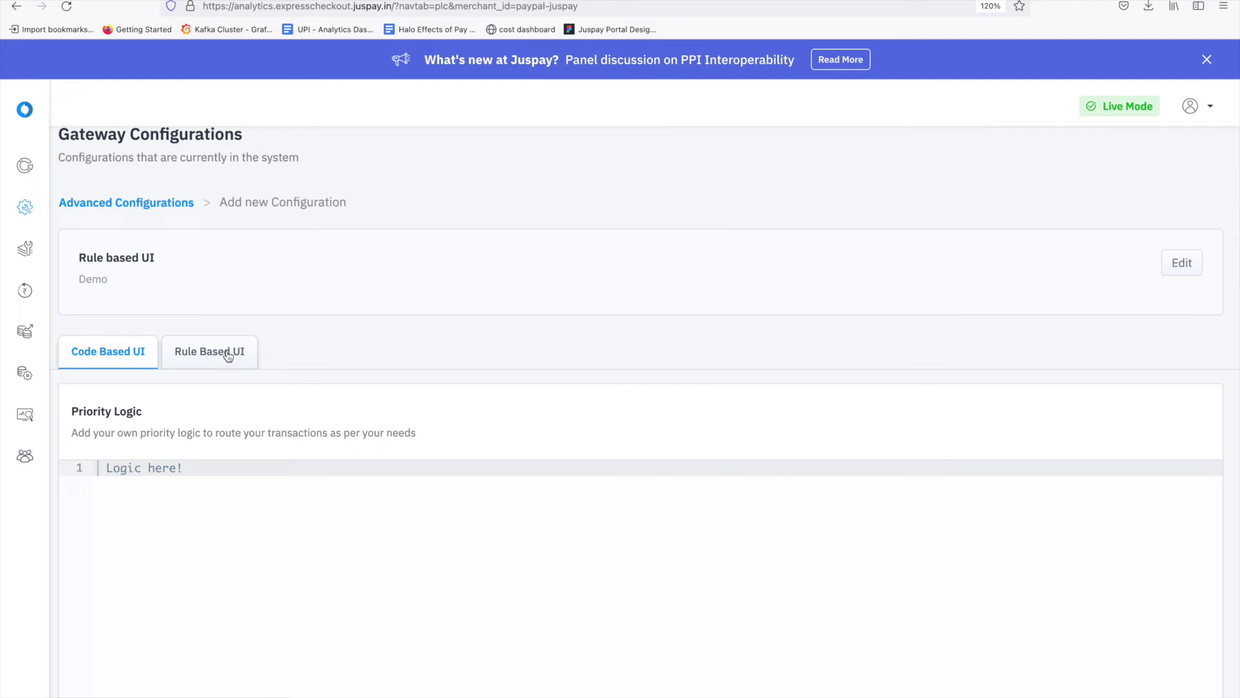
Use the rule-based logic builder and add Rule 1
left_click(228, 356)
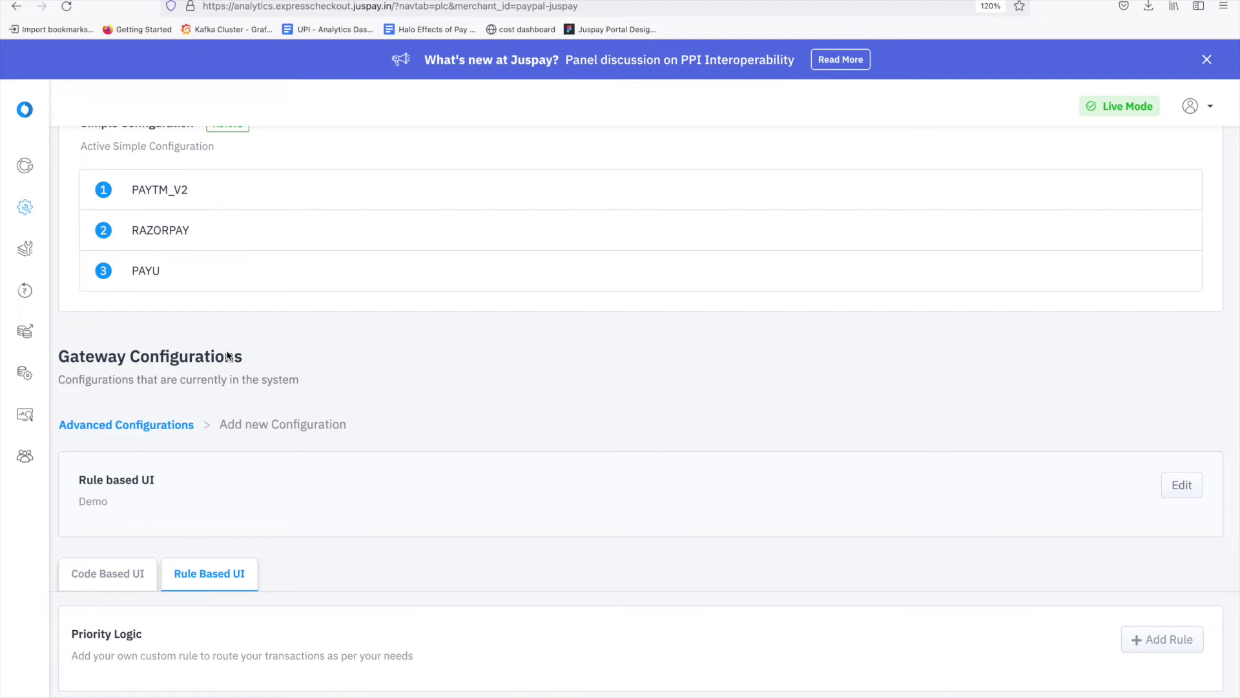
left_click(91, 572)
scroll(220, 627, "down", 5)
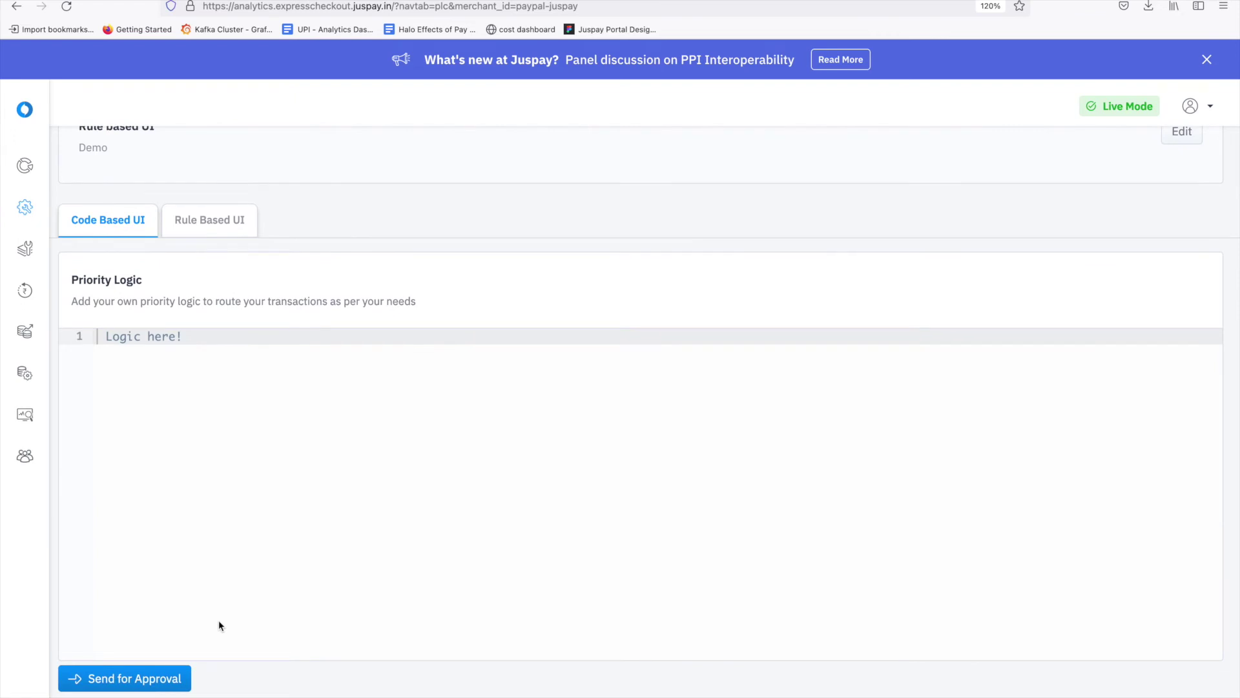
left_click(219, 231)
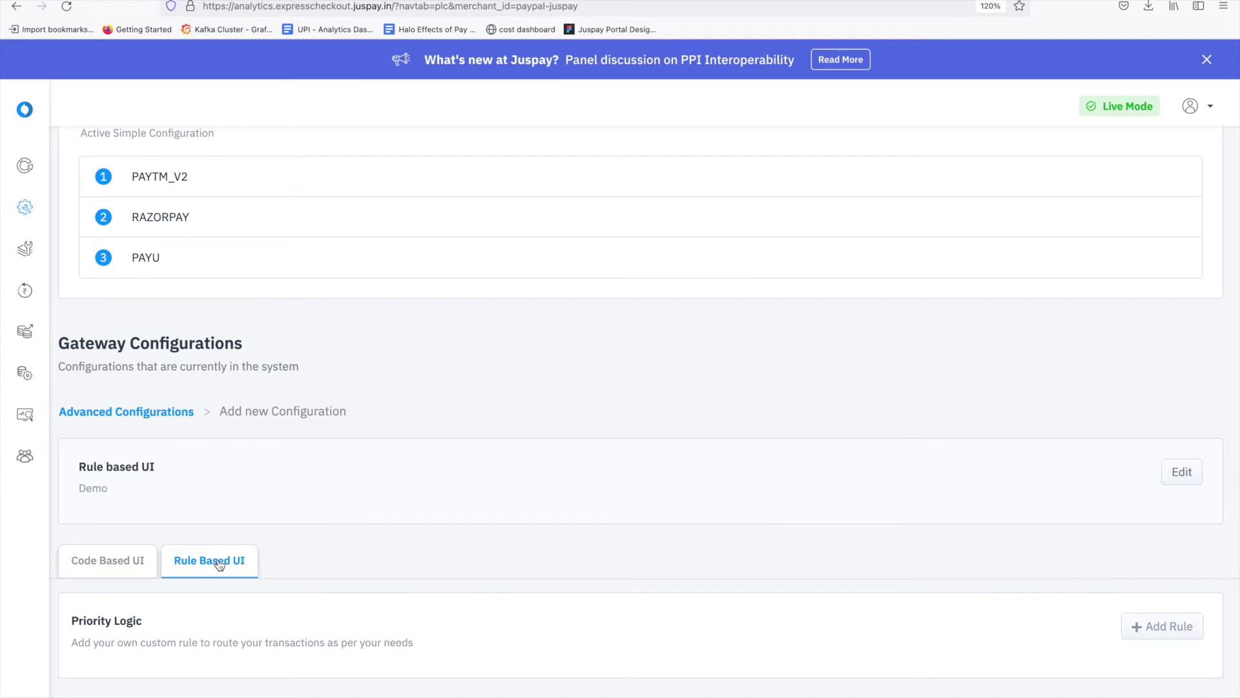
left_click(1141, 635)
scroll(891, 609, "down", 3)
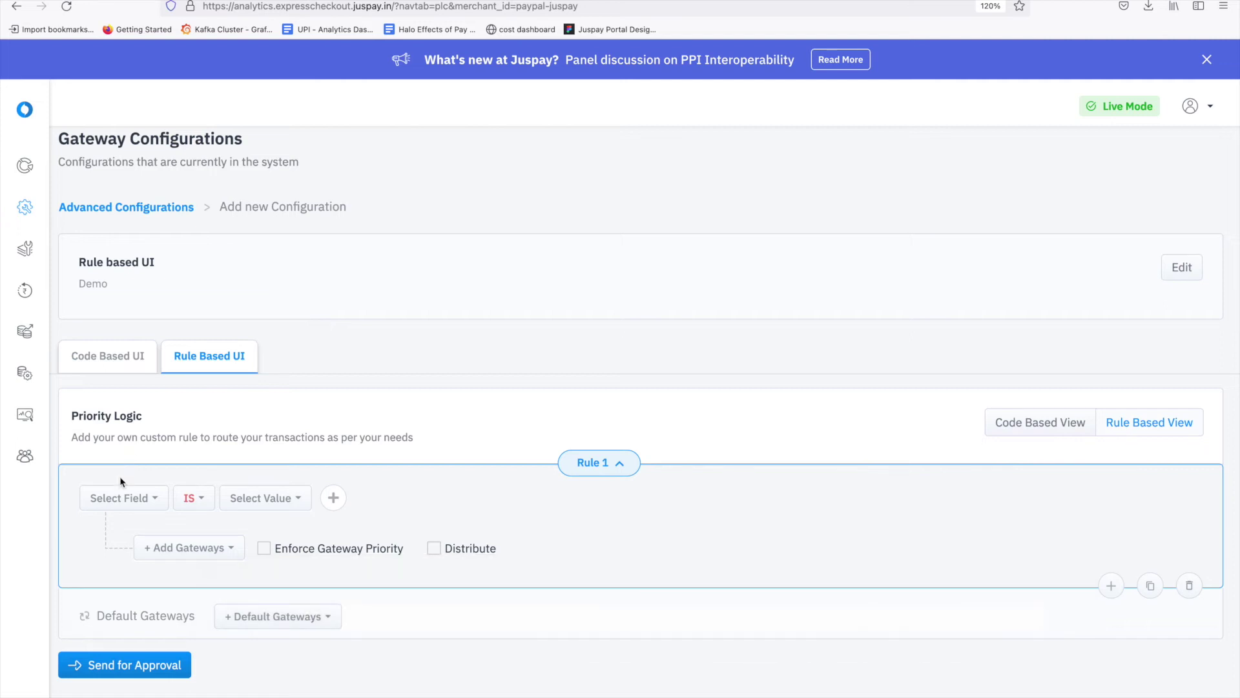
Set Rule 1's condition to card_type IS DEBIT
left_click(123, 501)
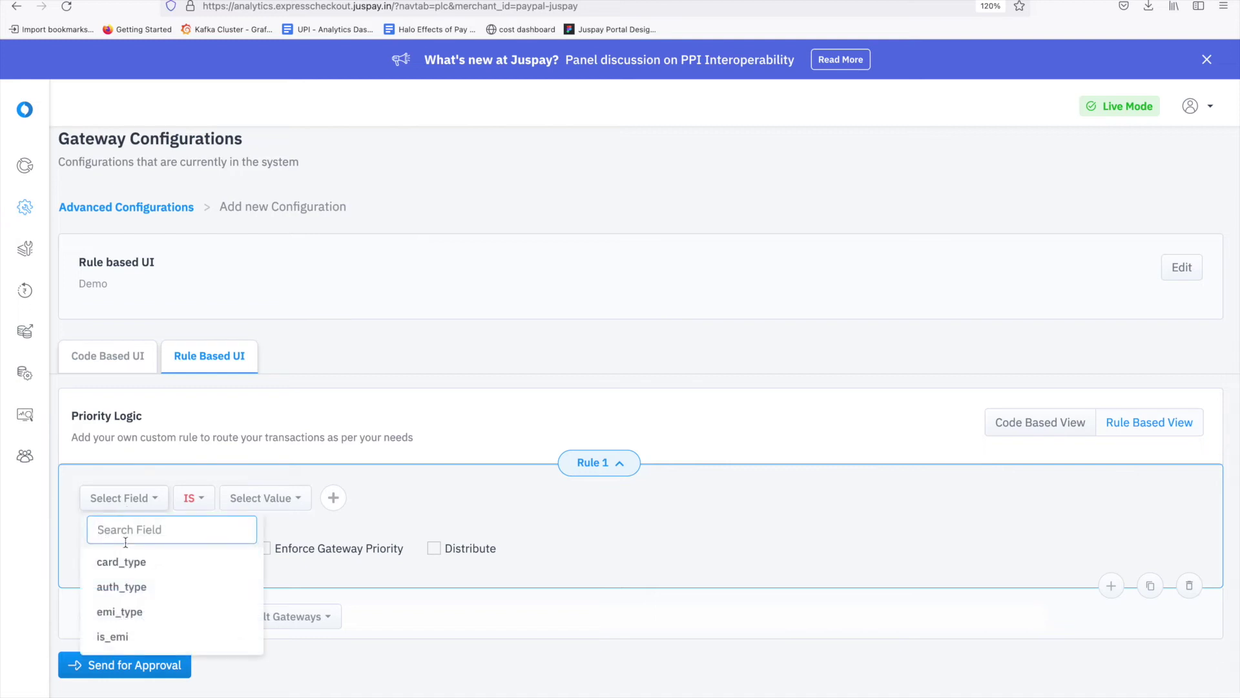
left_click(127, 564)
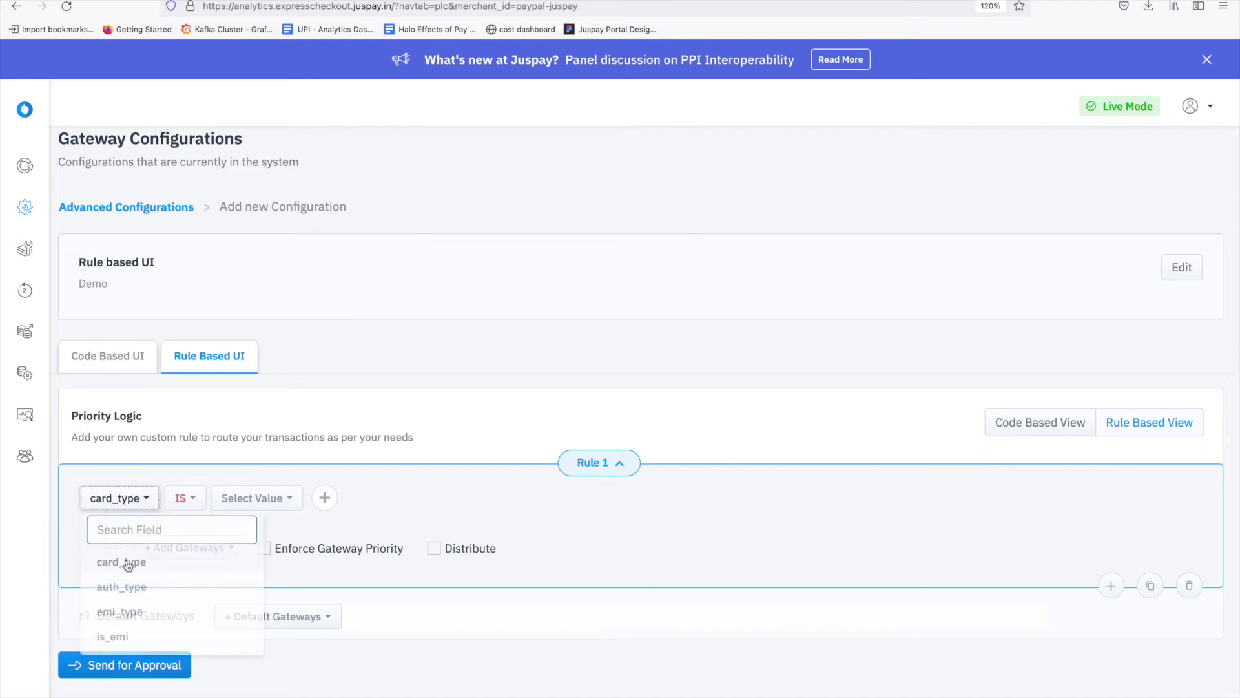
left_click(250, 504)
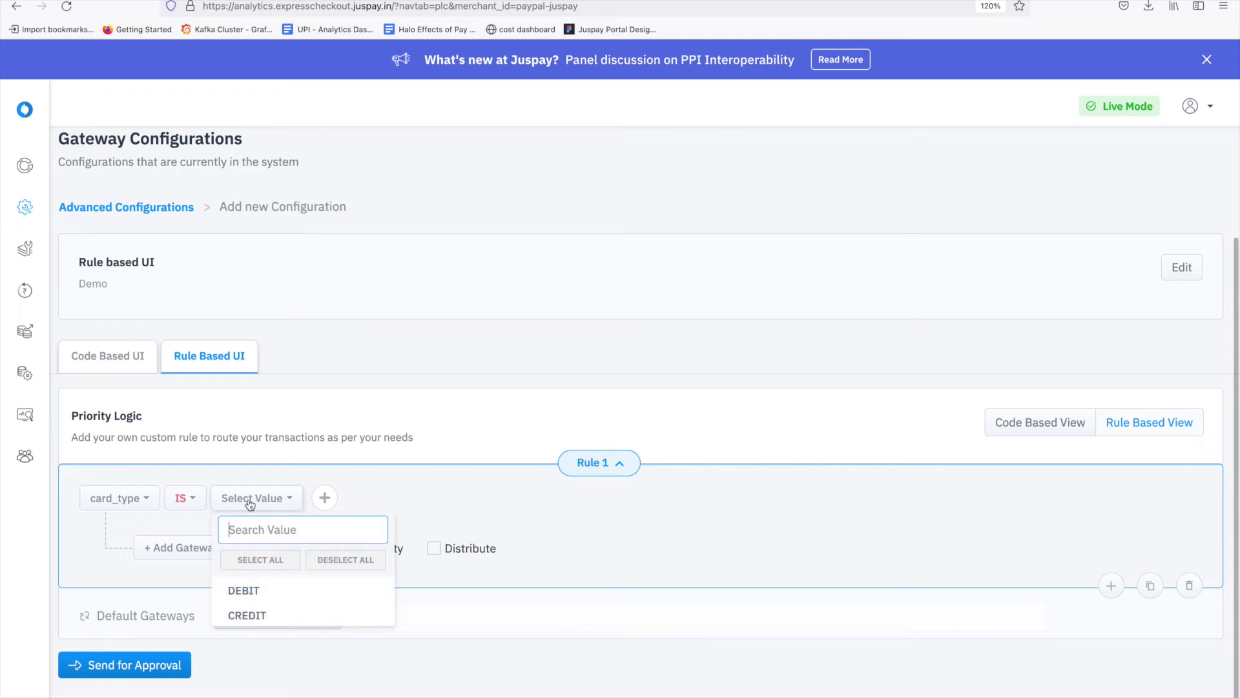
left_click(252, 591)
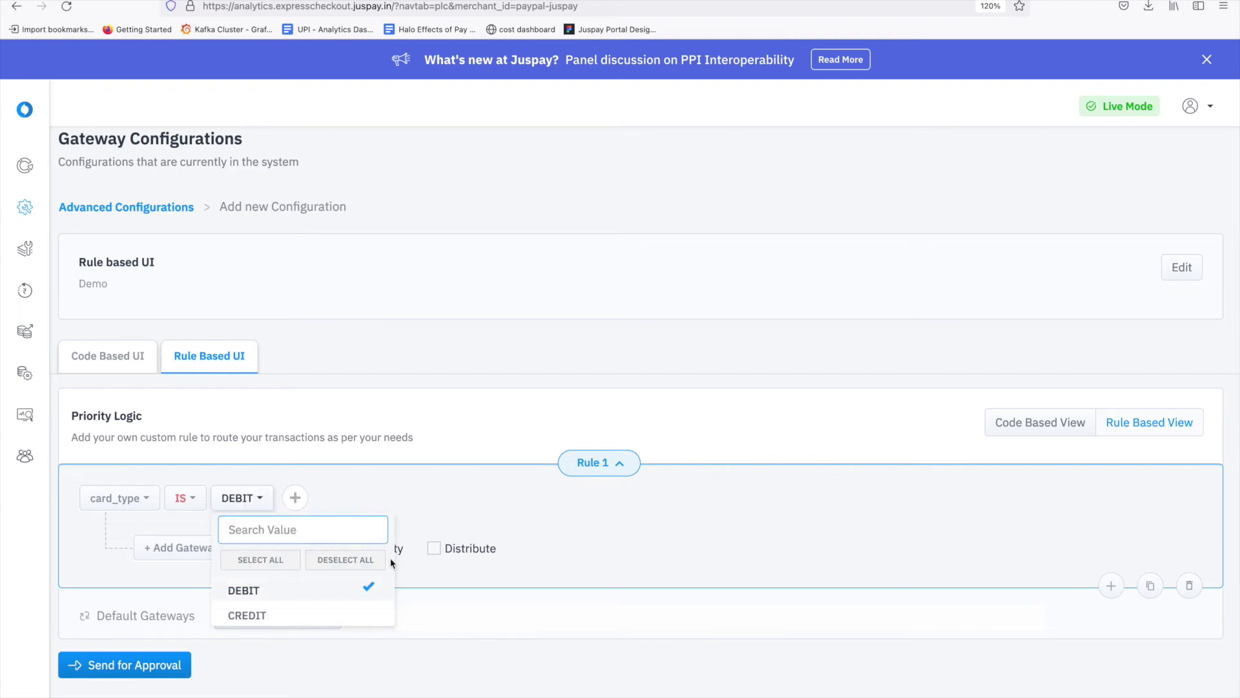
left_click(146, 530)
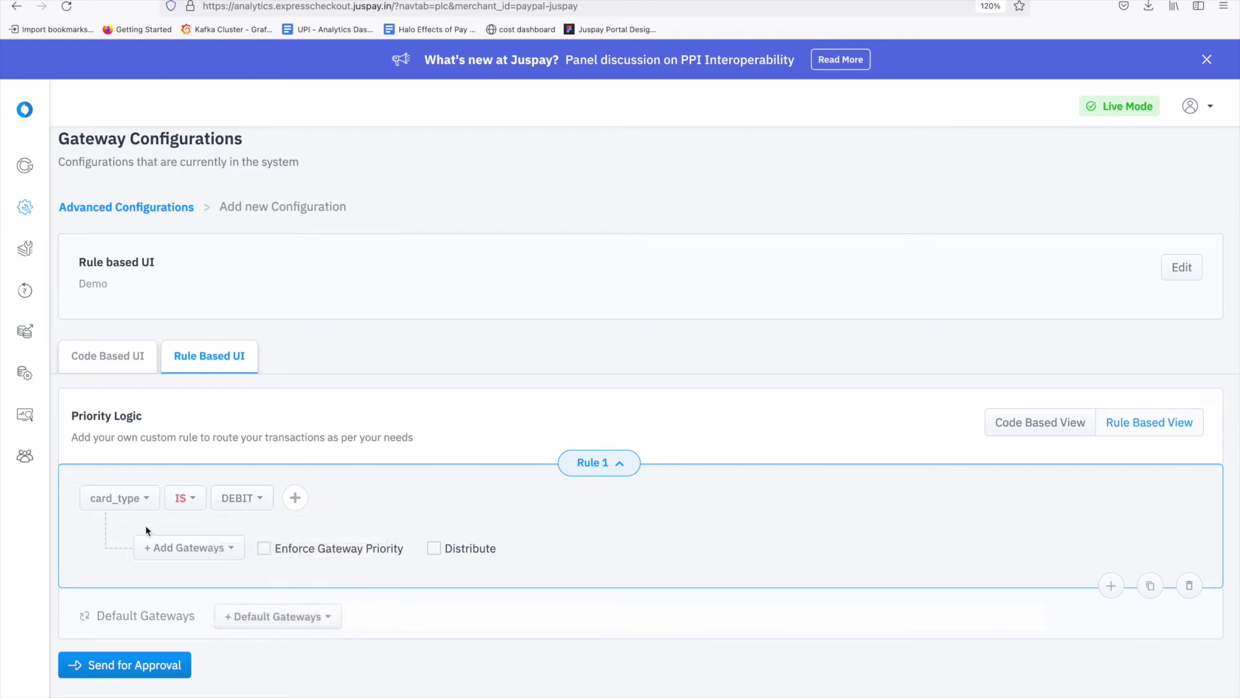
Route Rule 1 to PAYU and RAZORPAY, distributing traffic 50/50
left_click(170, 551)
type("payu")
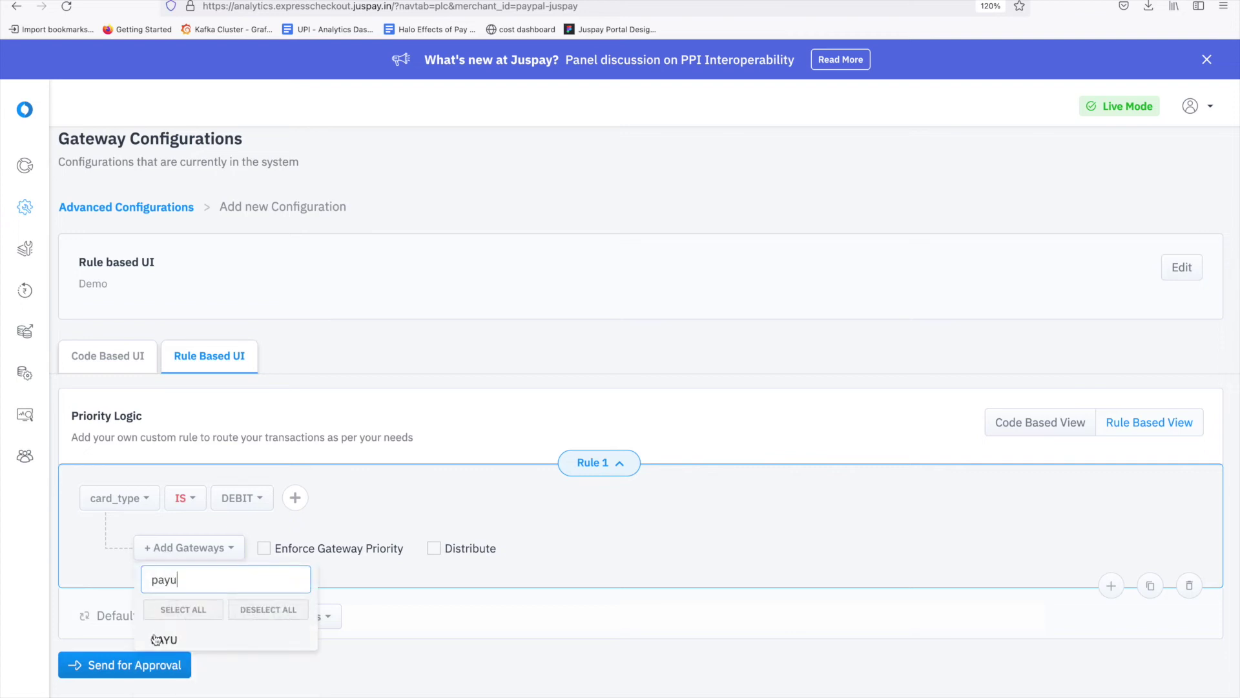
left_click(155, 640)
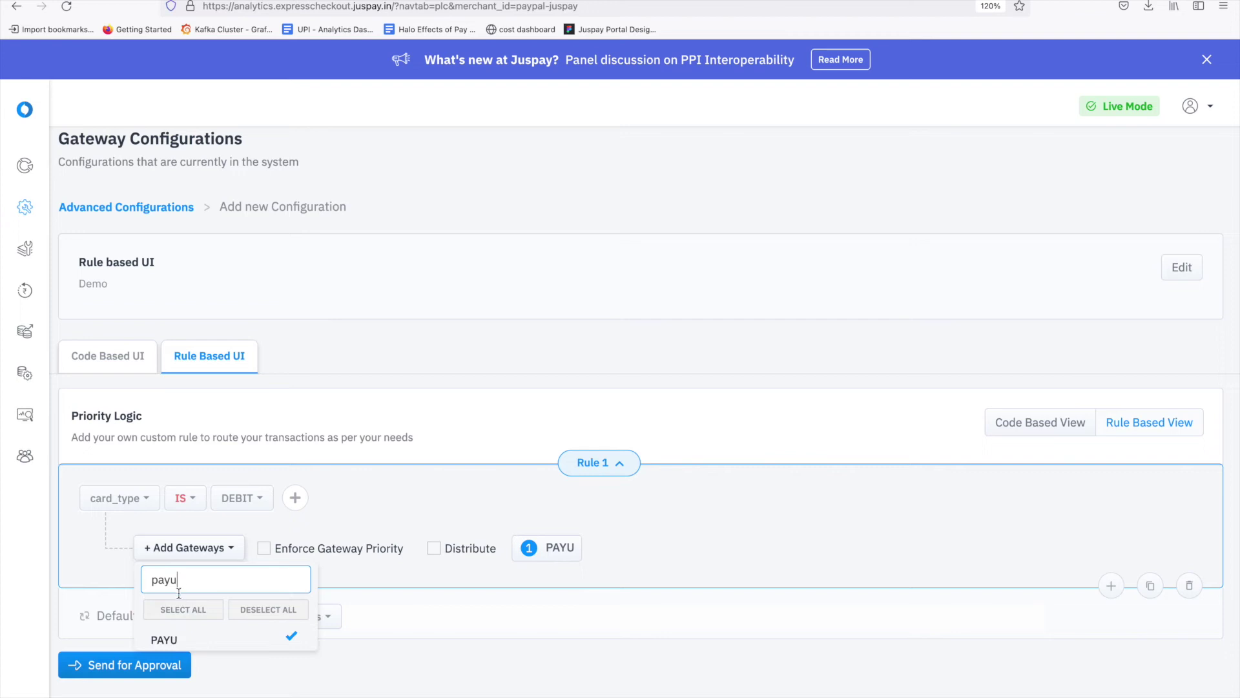
key("BackSpace")
key("BackSpace")
key("BackSpace")
key("BackSpace")
type("raz")
left_click(194, 638)
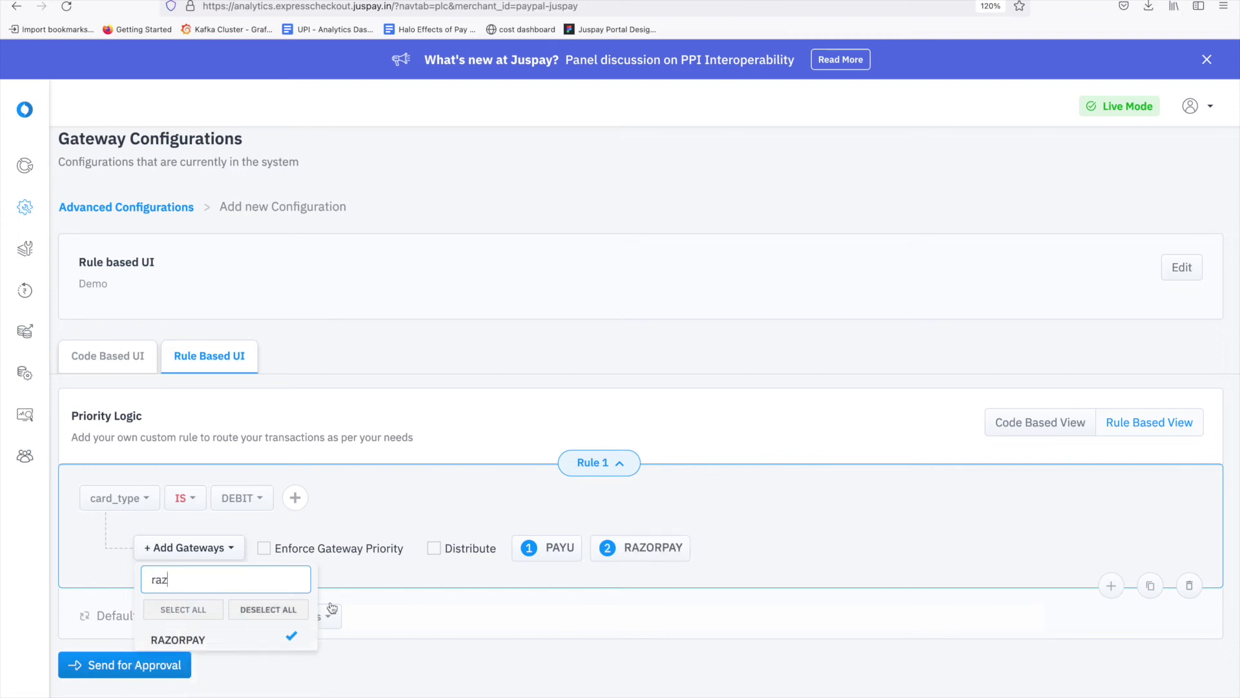
left_click(390, 503)
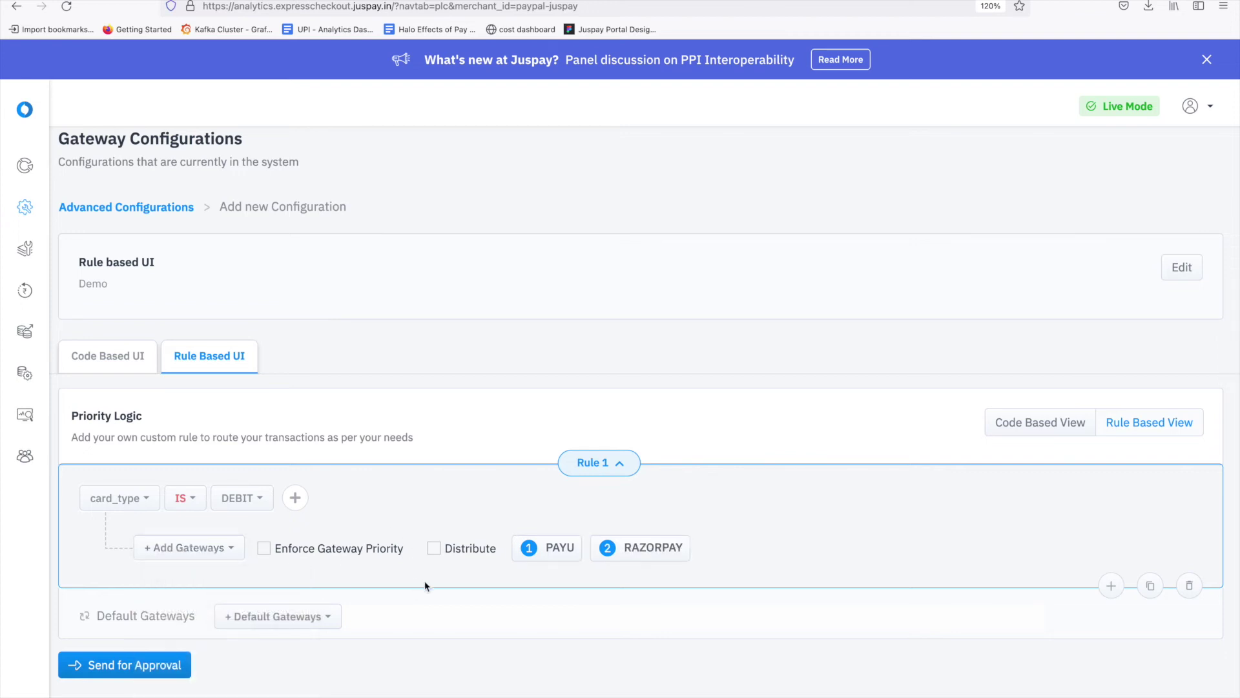
left_click(434, 548)
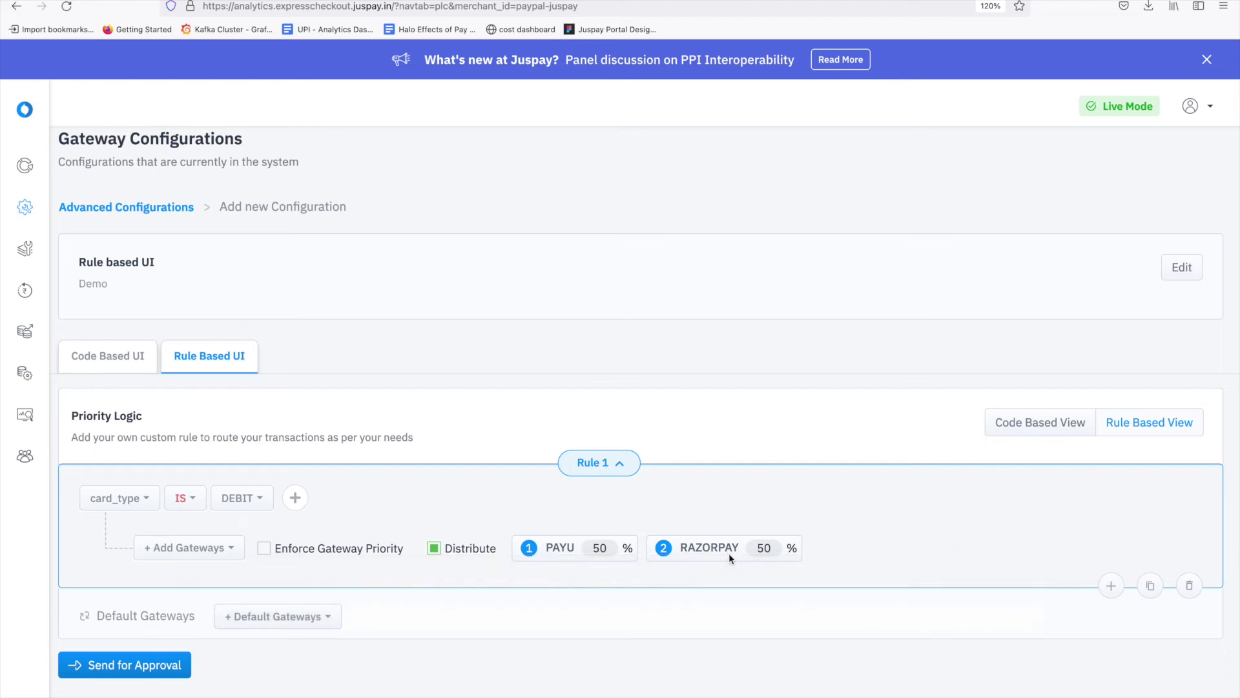
Add Rule 2 with the condition card_type IS CREDIT
left_click(1108, 588)
left_click(108, 622)
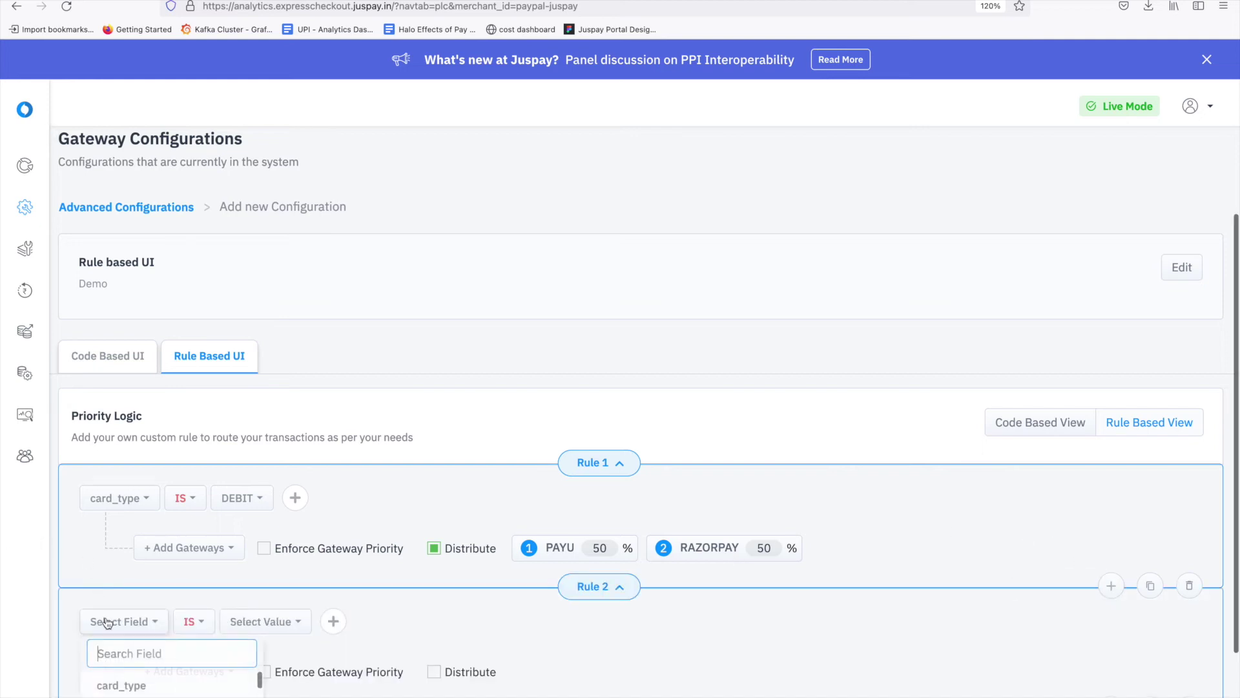
left_click(126, 683)
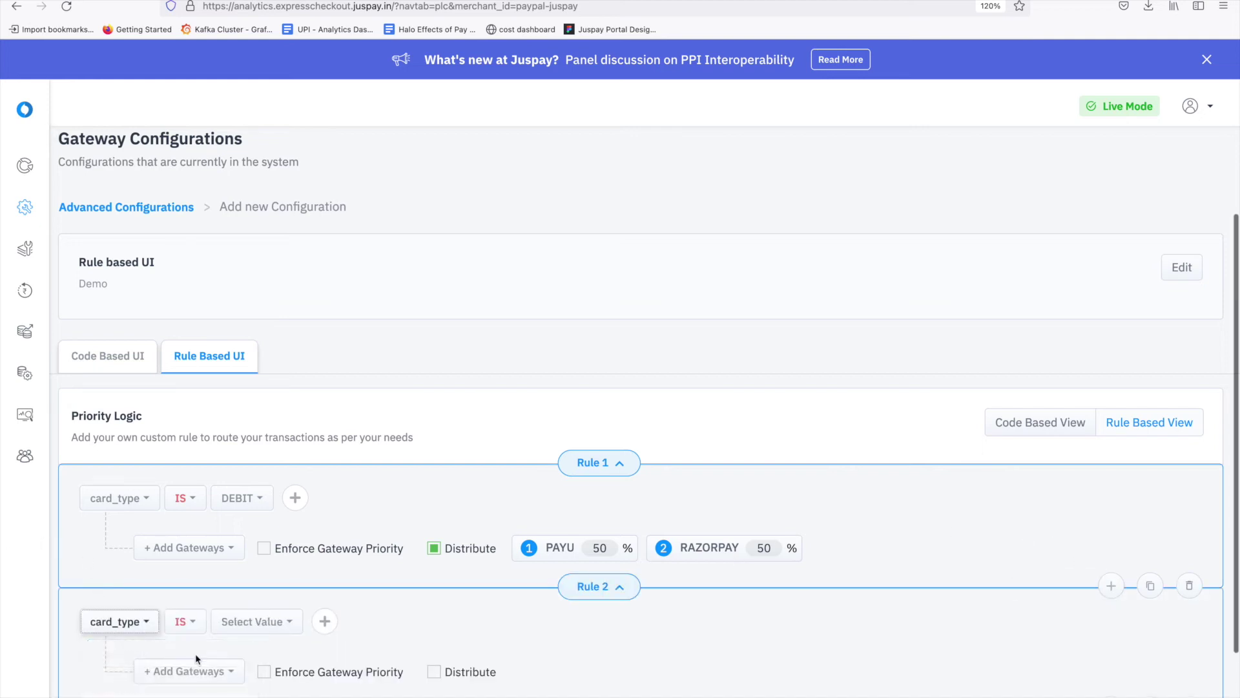
left_click(246, 623)
left_click(247, 695)
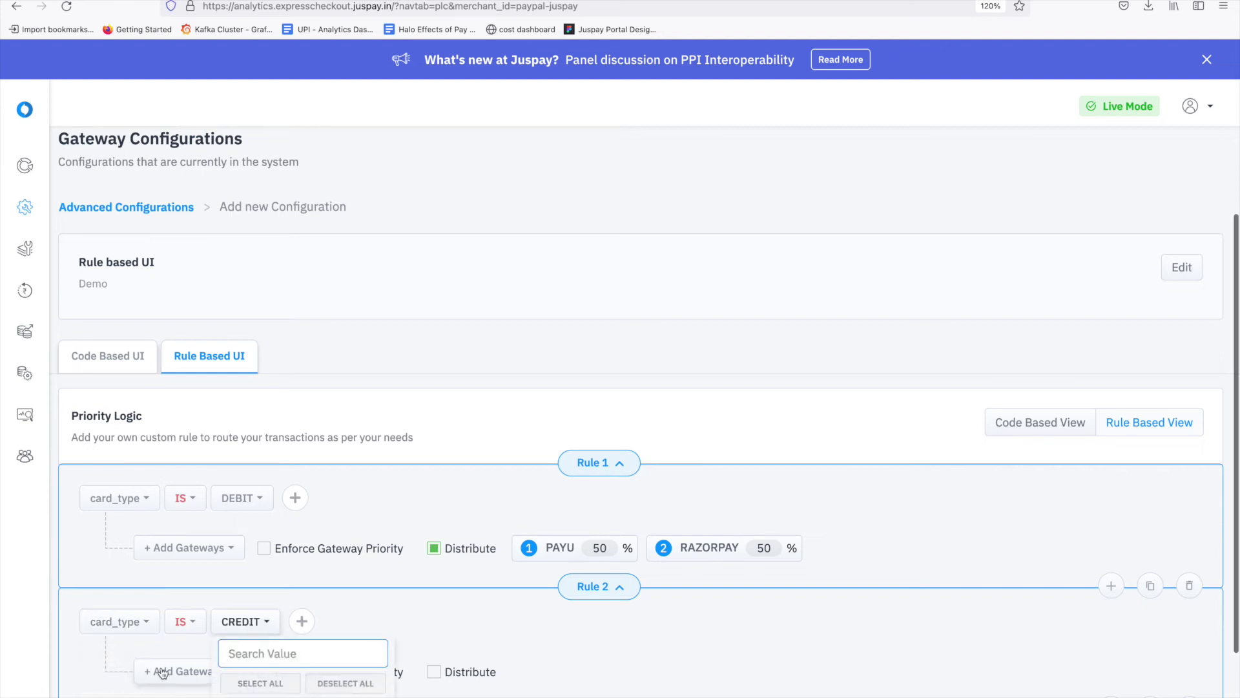
Set PAYU as Rule 2's gateway for credit cards
left_click(163, 672)
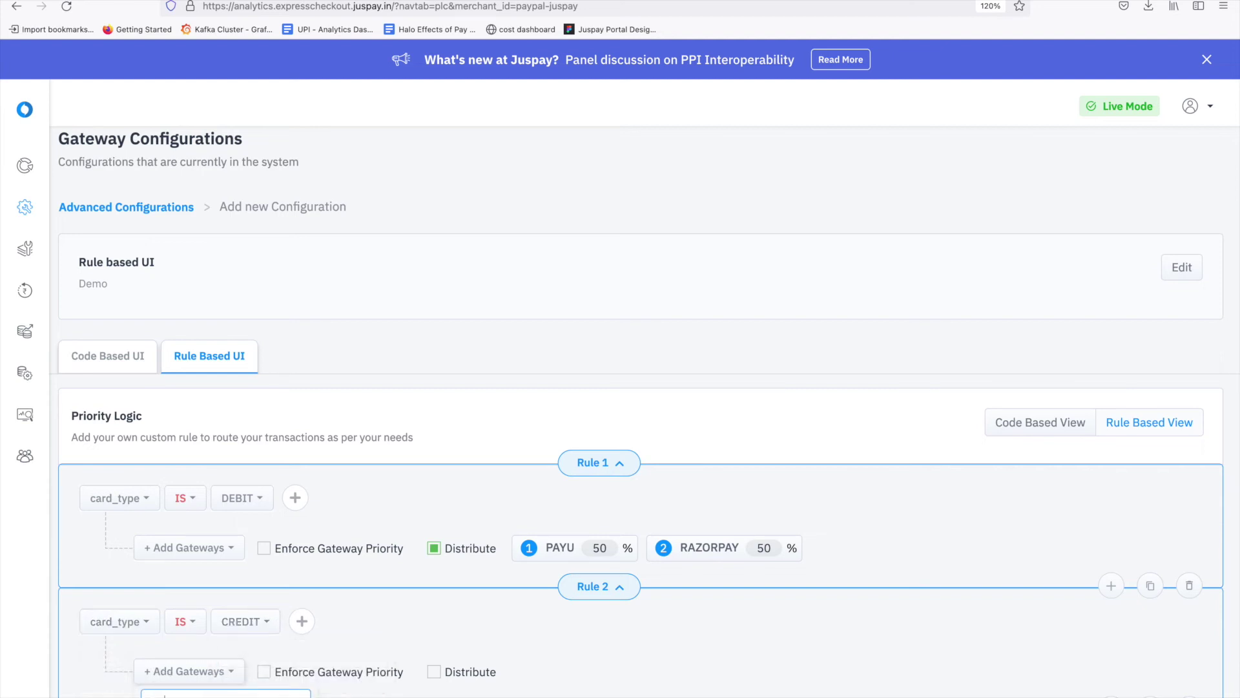
type("payu")
scroll(208, 639, "down", 3)
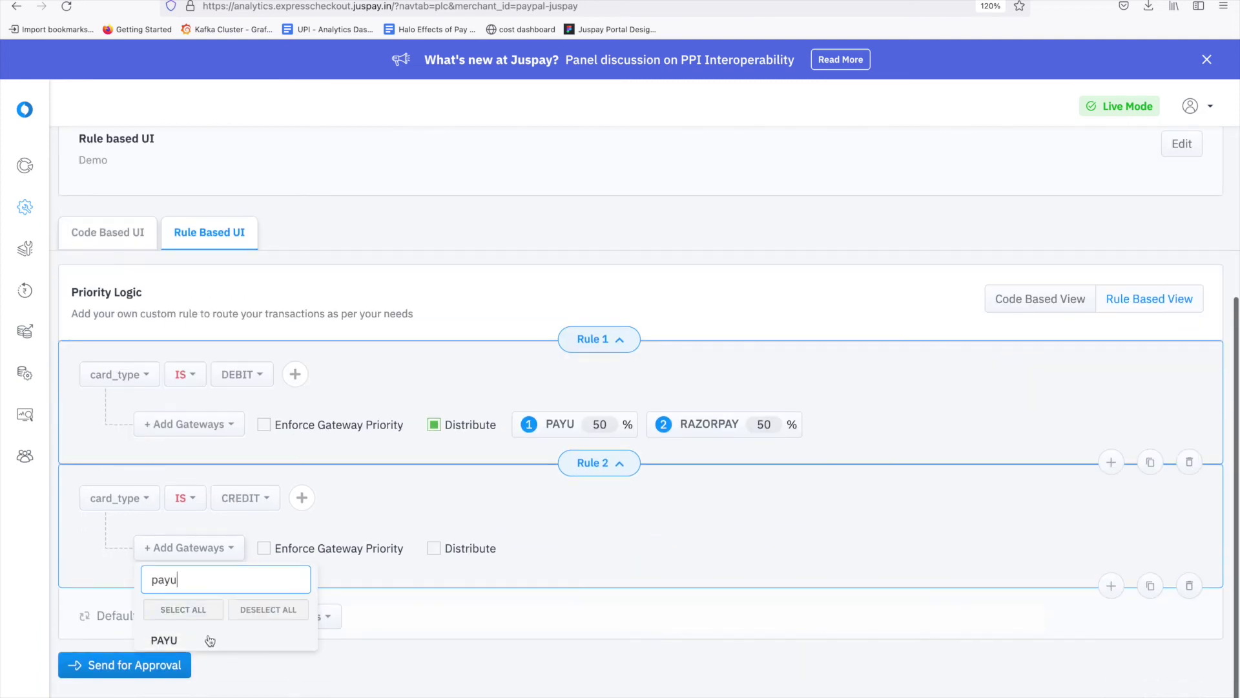
left_click(208, 639)
left_click(400, 571)
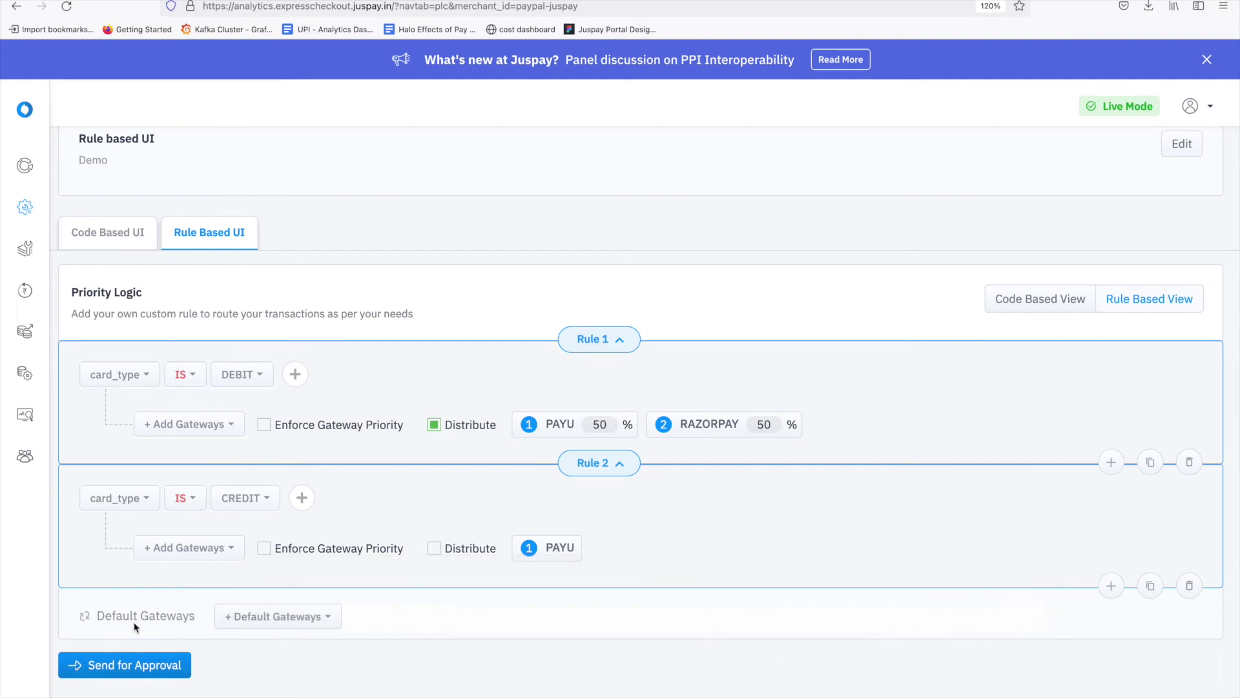
Make GOCASHFREE the default gateway
left_click(238, 622)
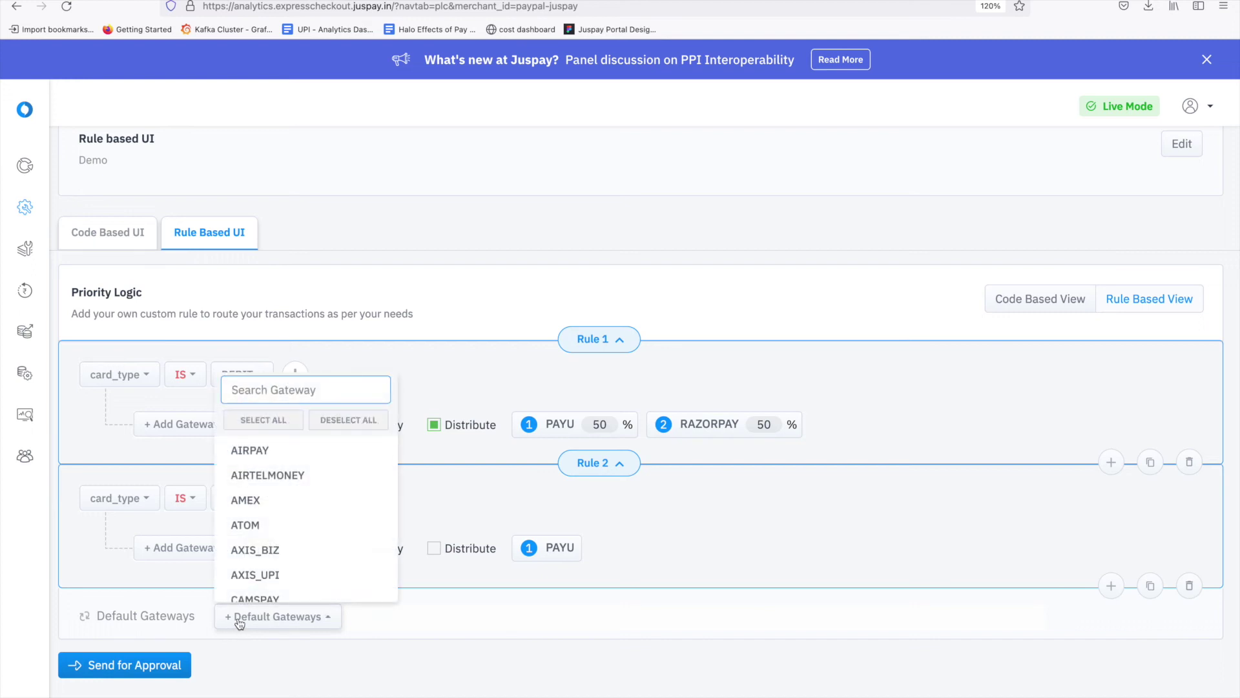
type("gocas")
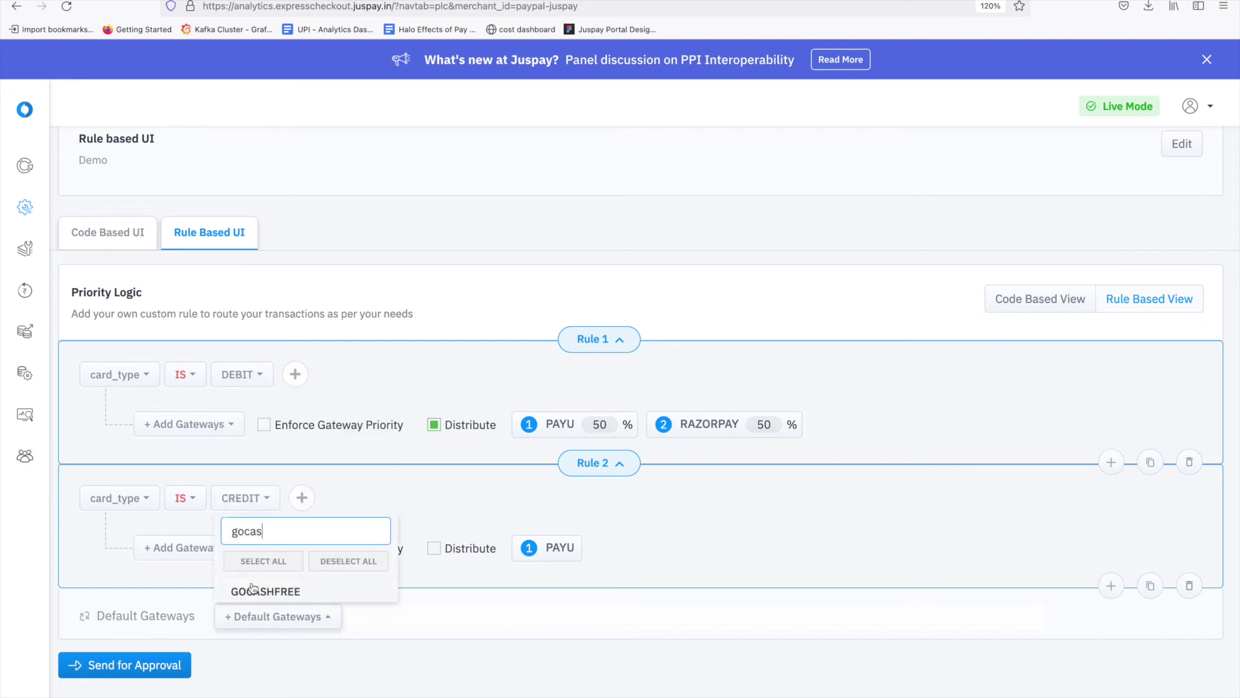
left_click(256, 591)
left_click(330, 664)
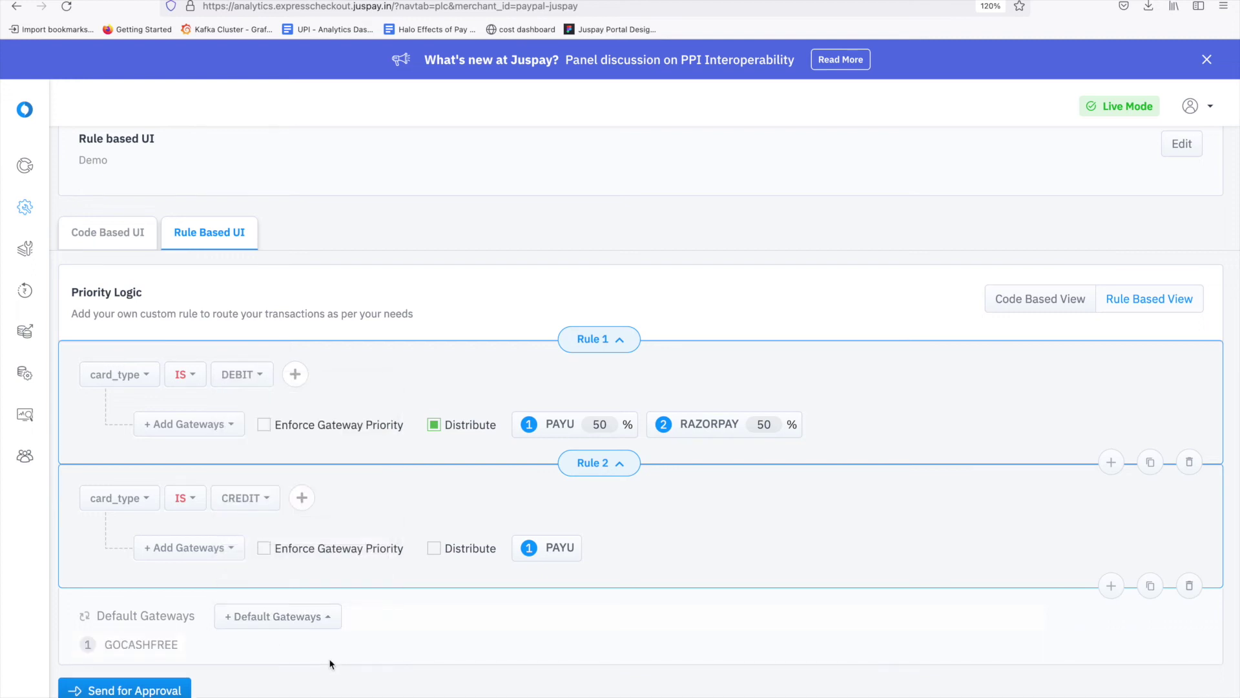
Send the Rule based UI configuration for approval and confirm it
left_click(164, 692)
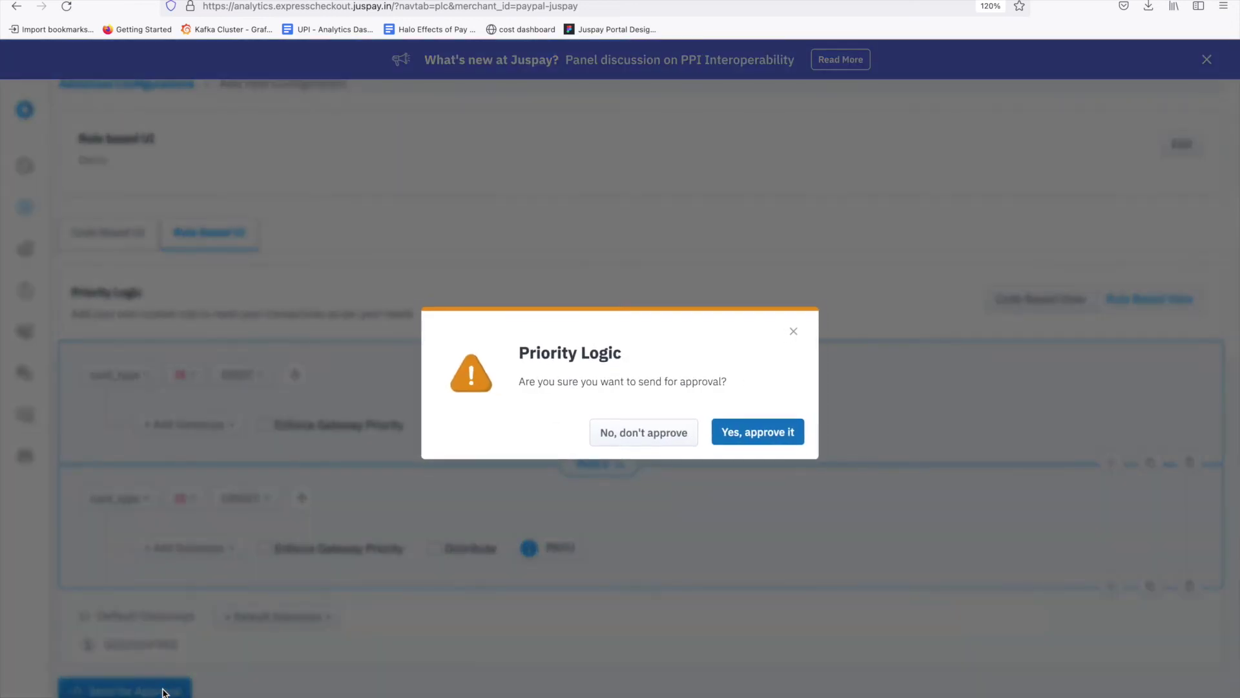
left_click(751, 432)
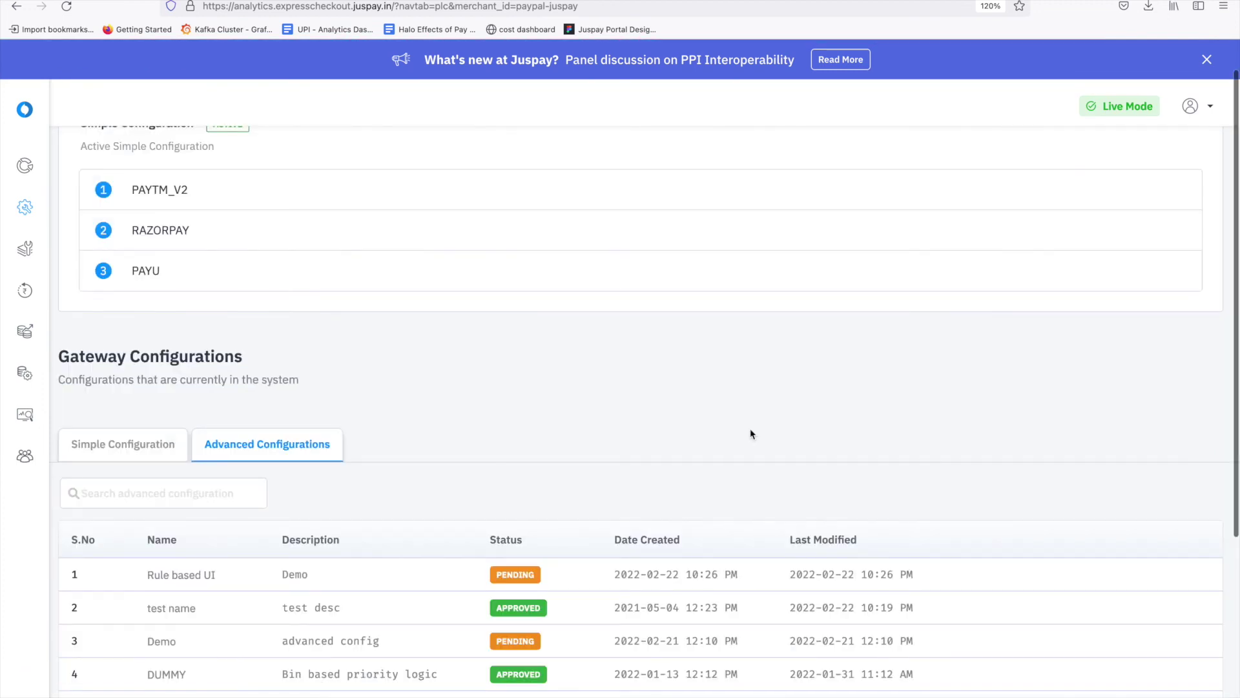
scroll(749, 429, "down", 5)
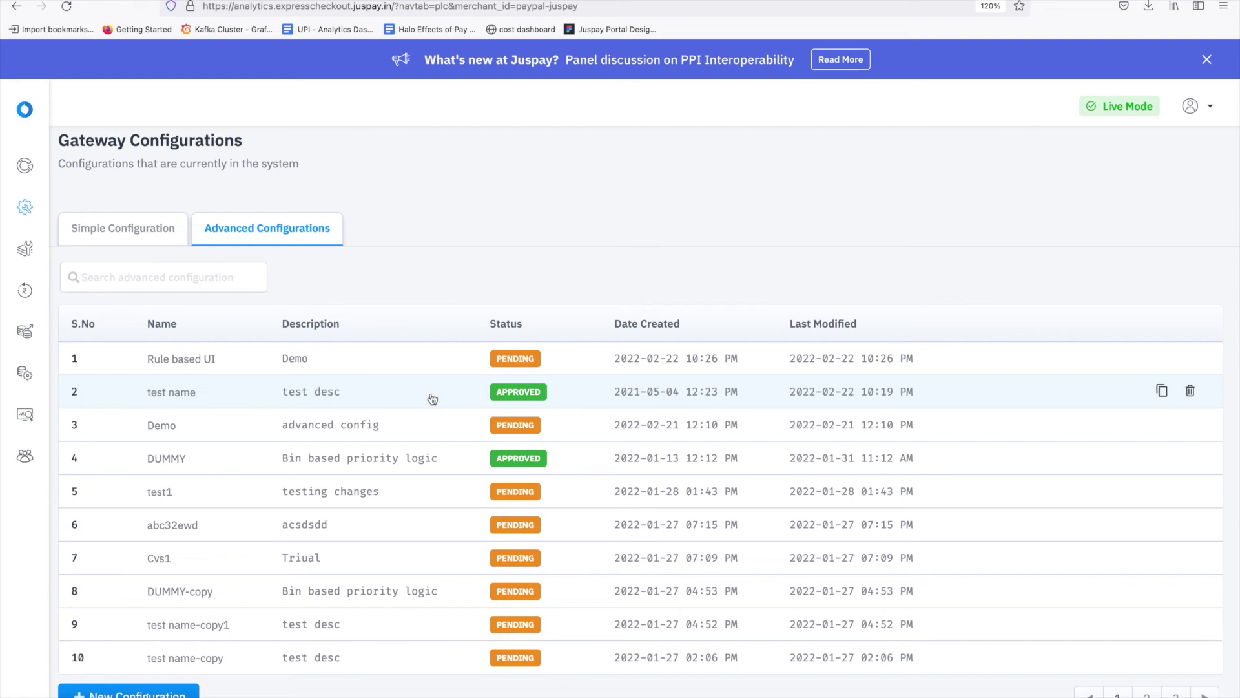
Open the approved 'test name' configuration, review its routing code, and activate it
left_click(478, 400)
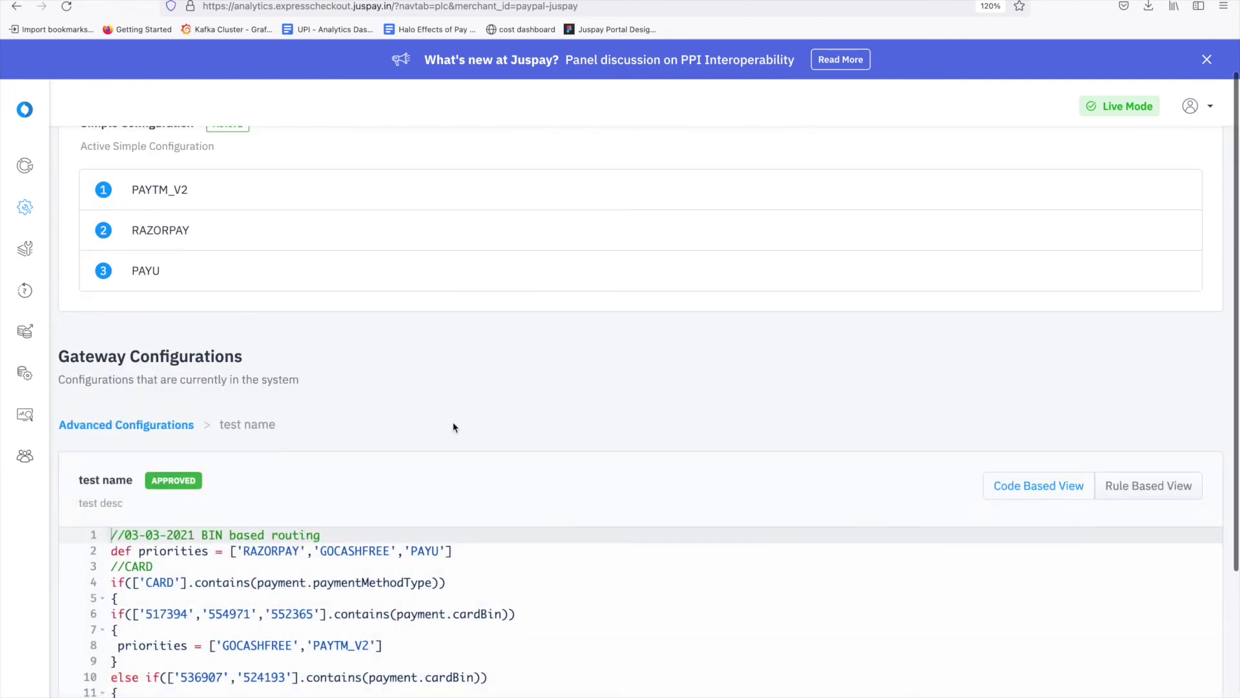
scroll(457, 424, "down", 10)
scroll(549, 303, "down", 10)
left_click(109, 672)
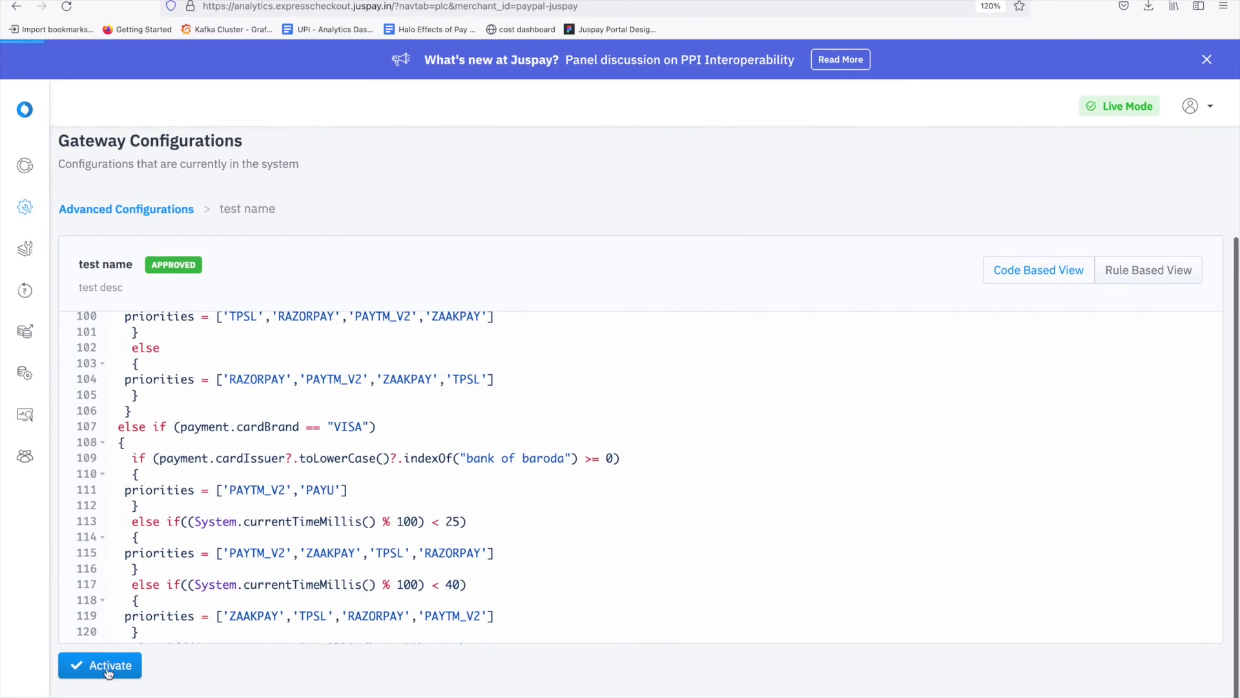